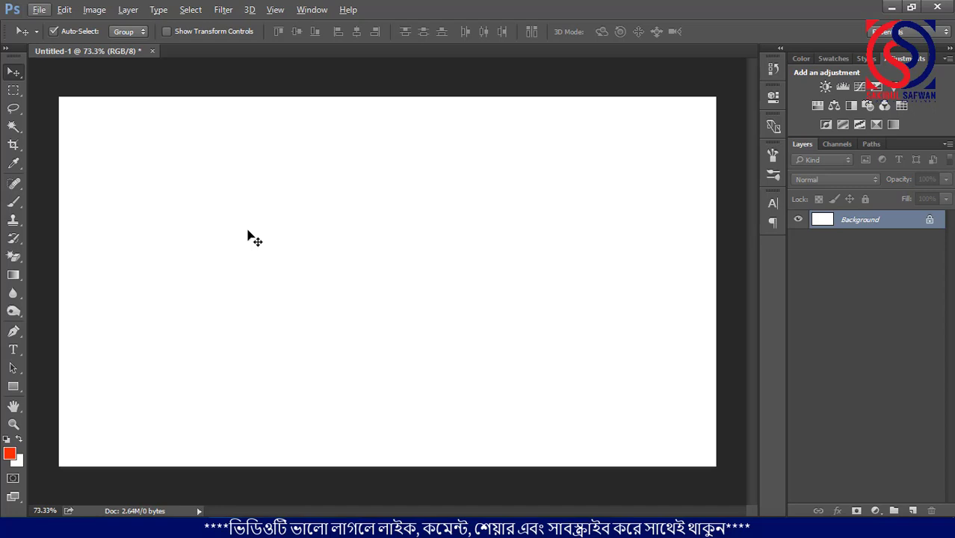
Step: Activate the Brush tool for painting on the blank white canvas
click(21, 210)
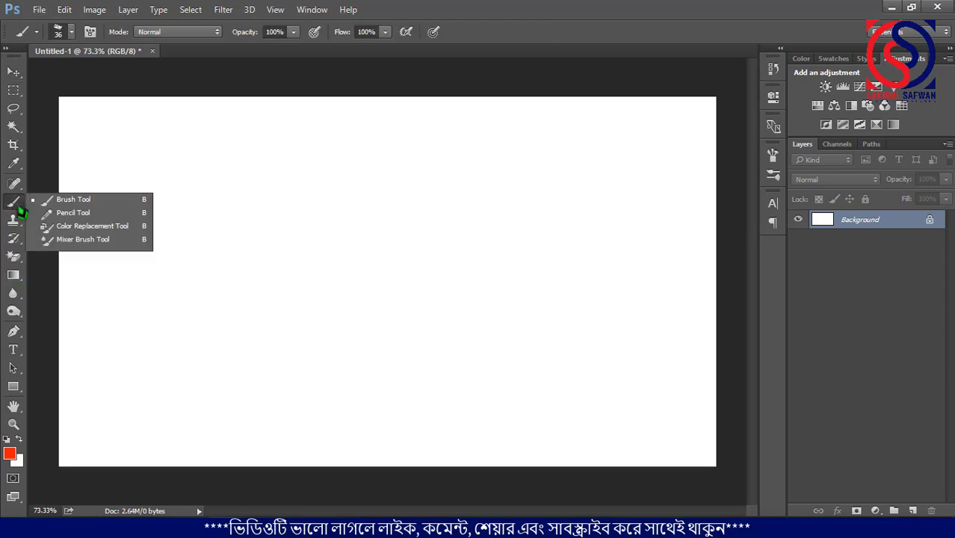
click(88, 204)
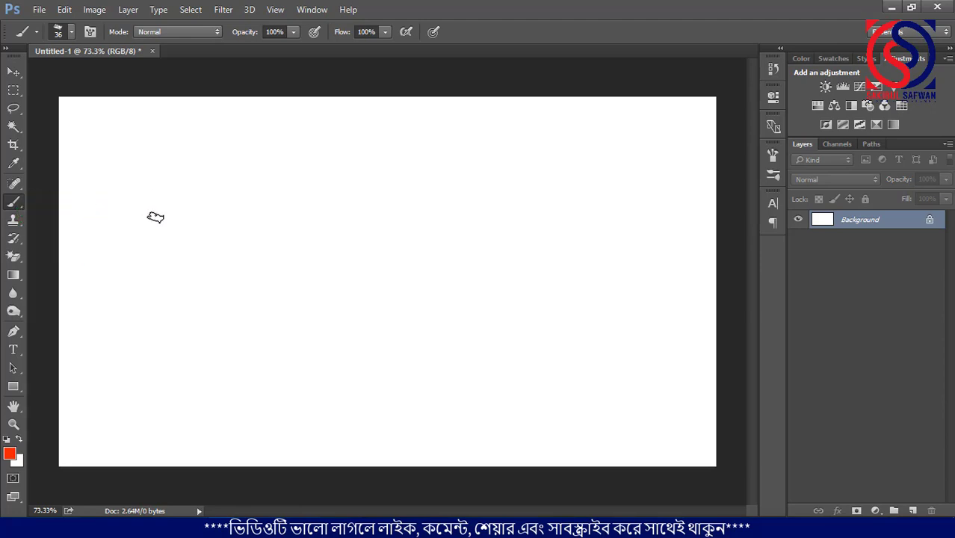
scroll(153, 212, up, 2)
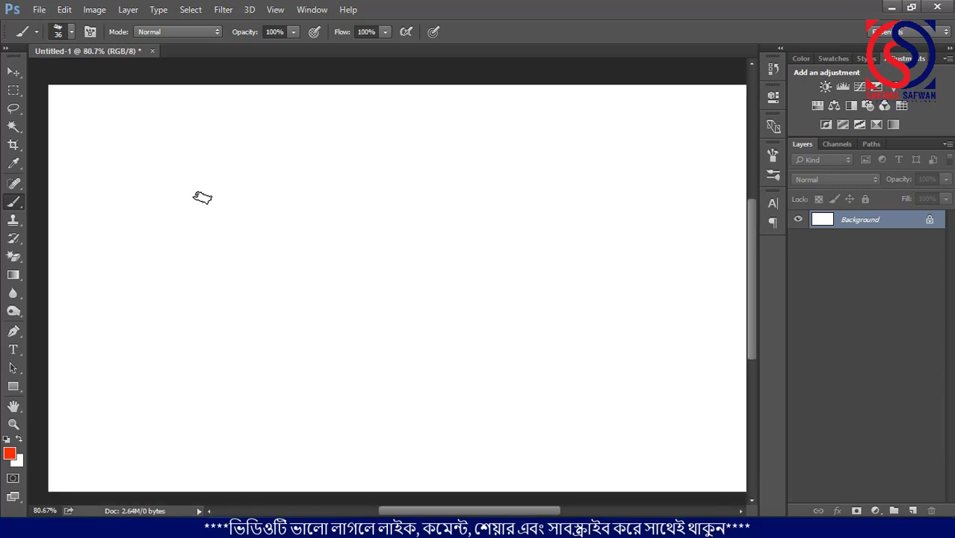
scroll(138, 191, down, 2)
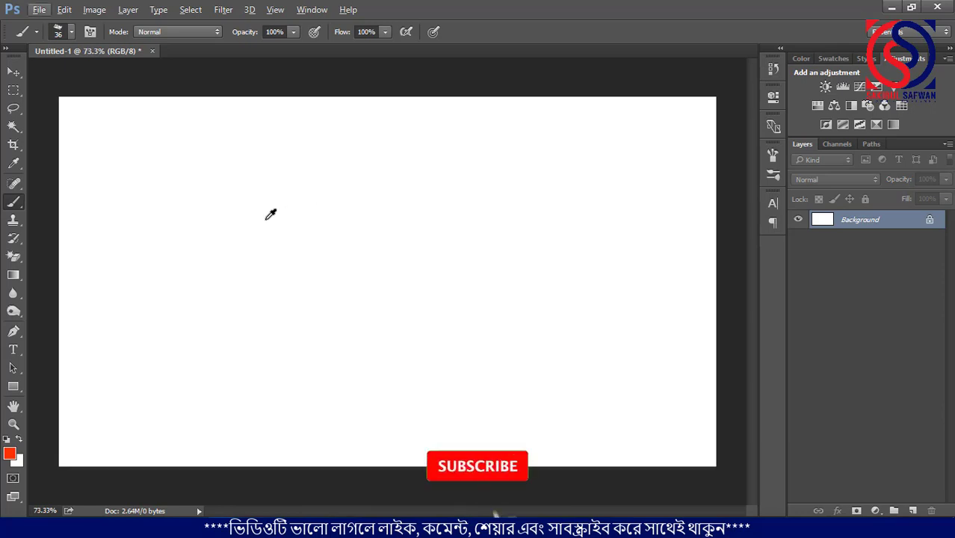
scroll(199, 239, up, 1)
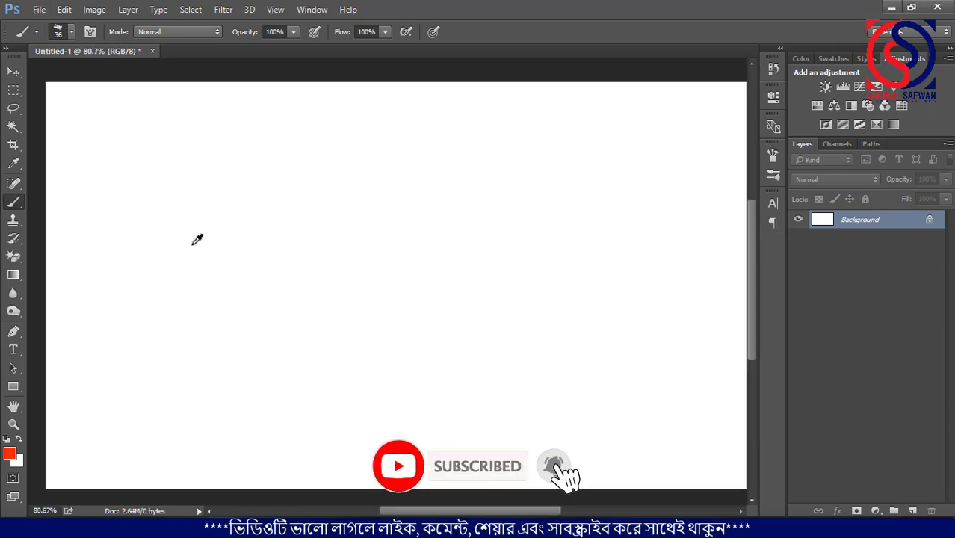
right_click(14, 202)
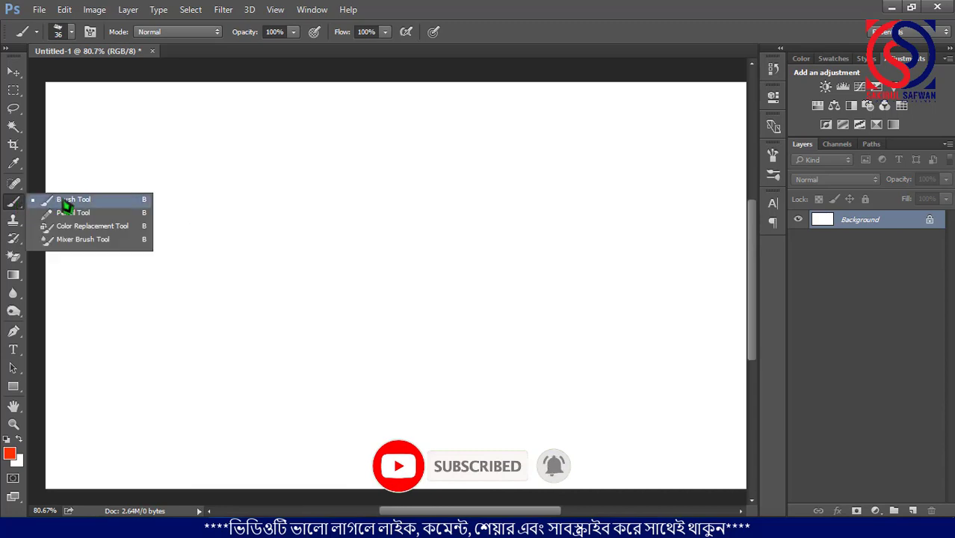
click(62, 201)
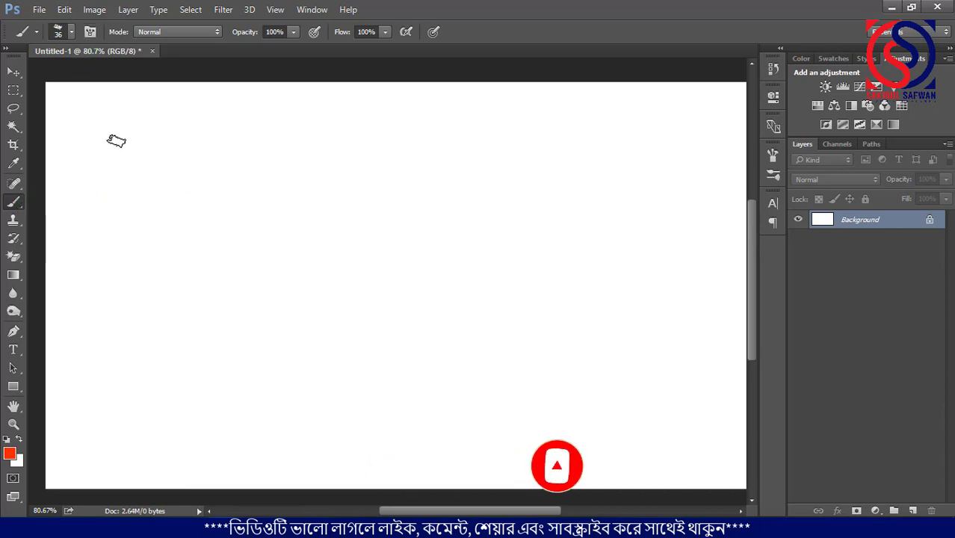
Step: Choose the recently used 55 px hard round brush and enlarge the brush preset picker
right_click(123, 165)
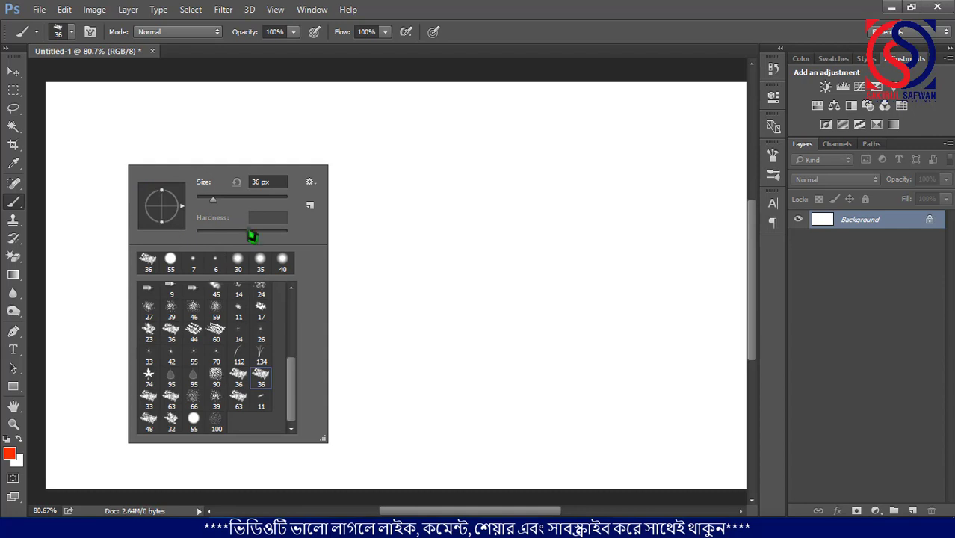
mouse_move(221, 203)
mouse_down()
mouse_move(241, 205)
mouse_move(215, 224)
mouse_up()
click(170, 262)
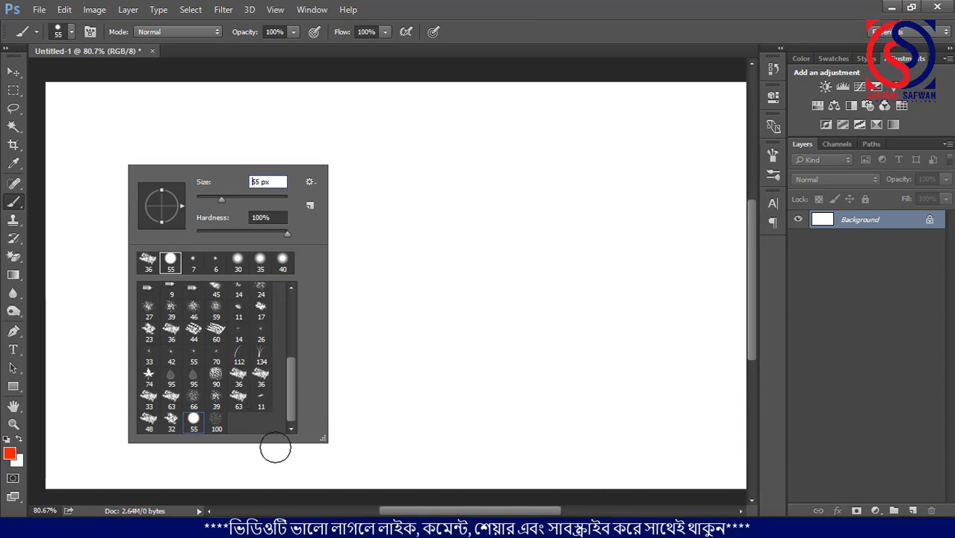
drag(323, 439, 340, 475)
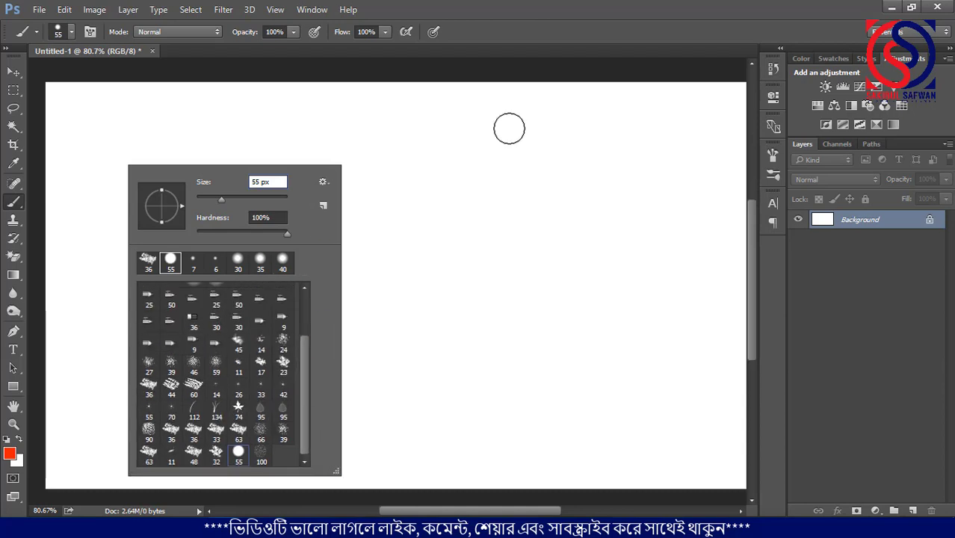
key(Return)
Step: Select a hard round brush at 55 px and 100% hardness, and paint a red zigzag stroke across the canvas
click(72, 33)
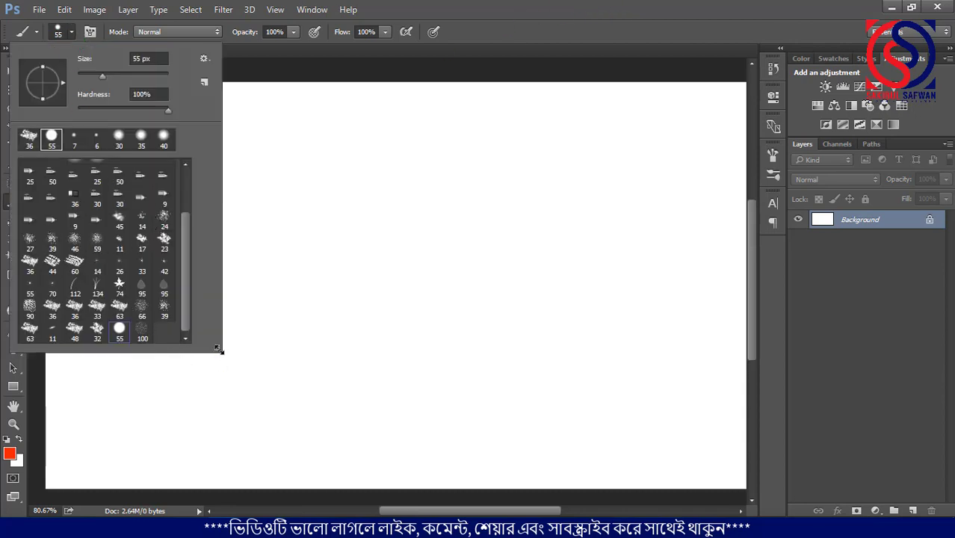
drag(218, 349, 223, 456)
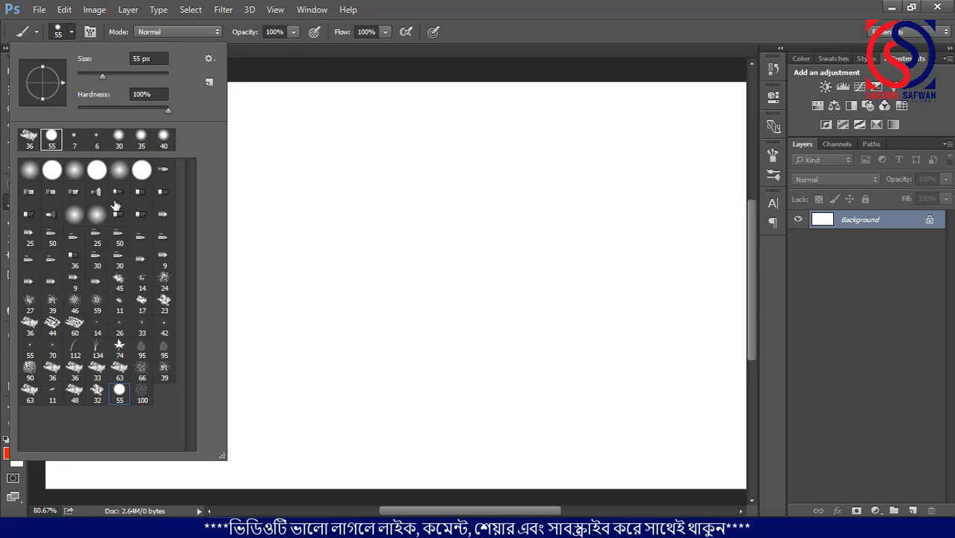
click(55, 173)
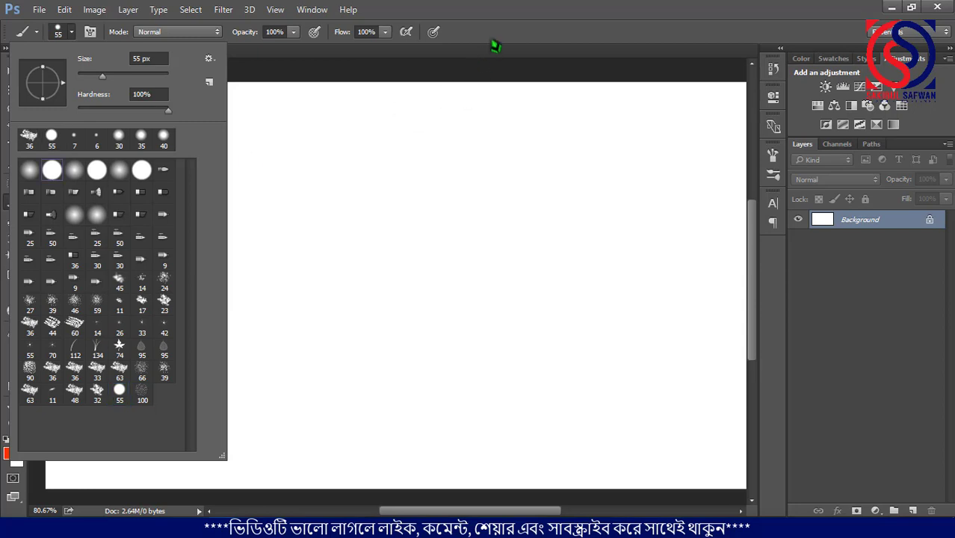
mouse_move(285, 250)
mouse_down()
mouse_move(316, 284)
mouse_move(418, 246)
mouse_move(545, 283)
mouse_up()
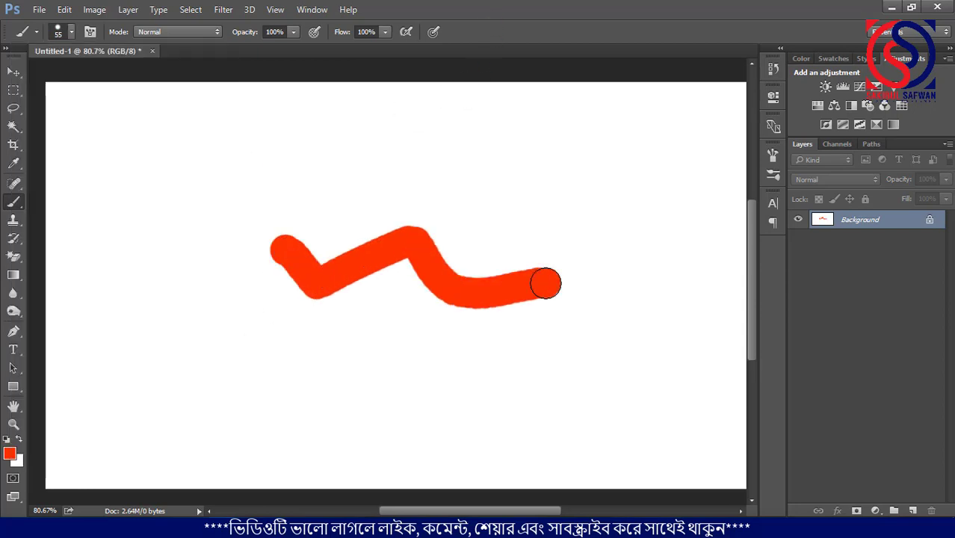
scroll(366, 245, up, 5)
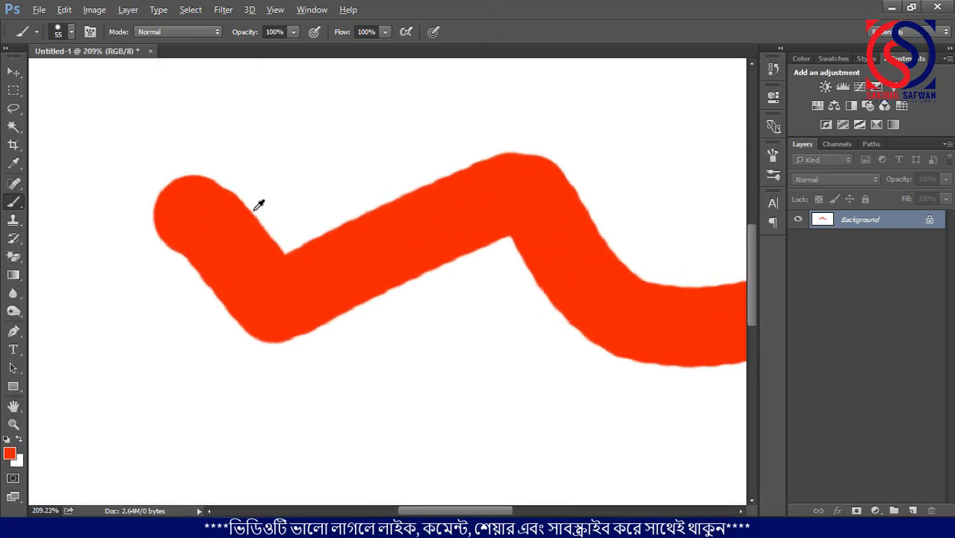
scroll(286, 218, down, 2)
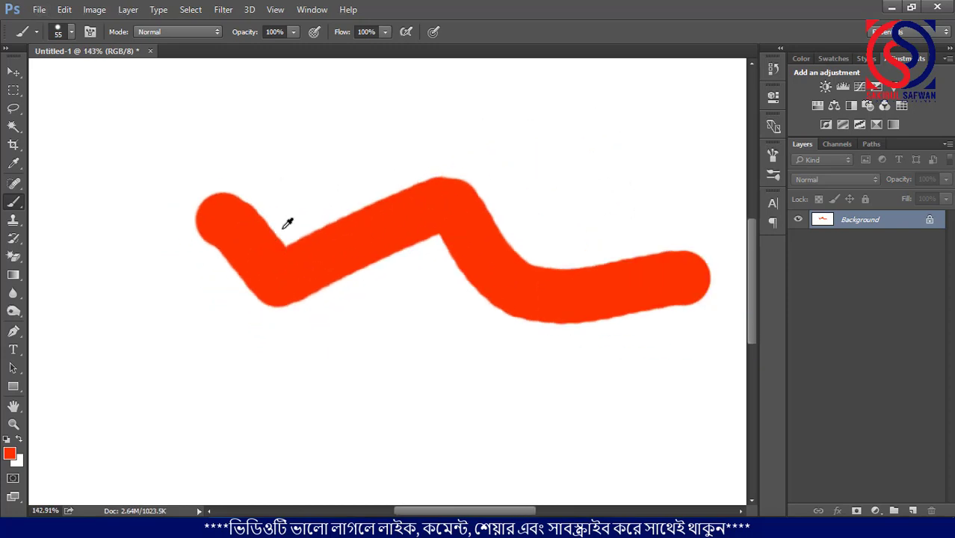
scroll(253, 246, up, 2)
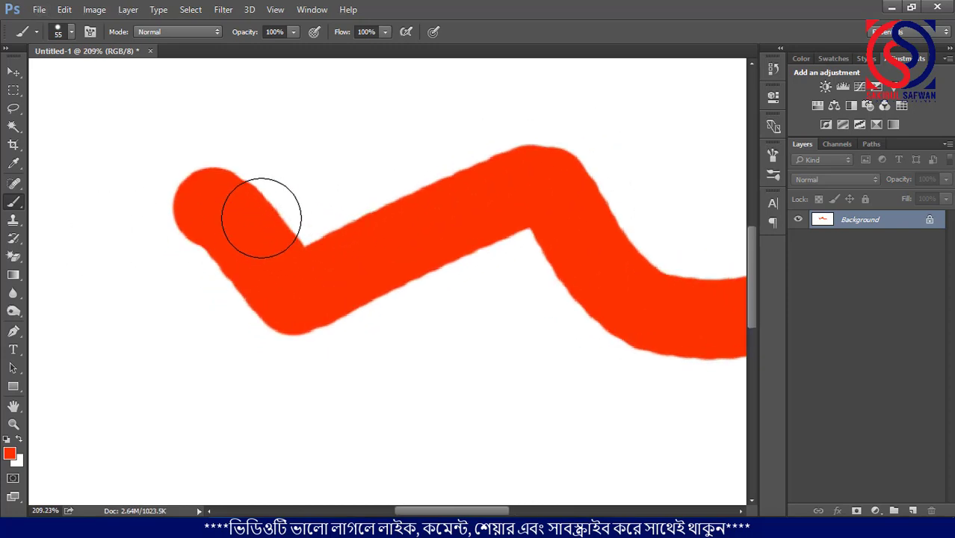
Step: Lower the brush hardness to 0% and paint a soft-edged wavy red stroke below the hard one
right_click(94, 163)
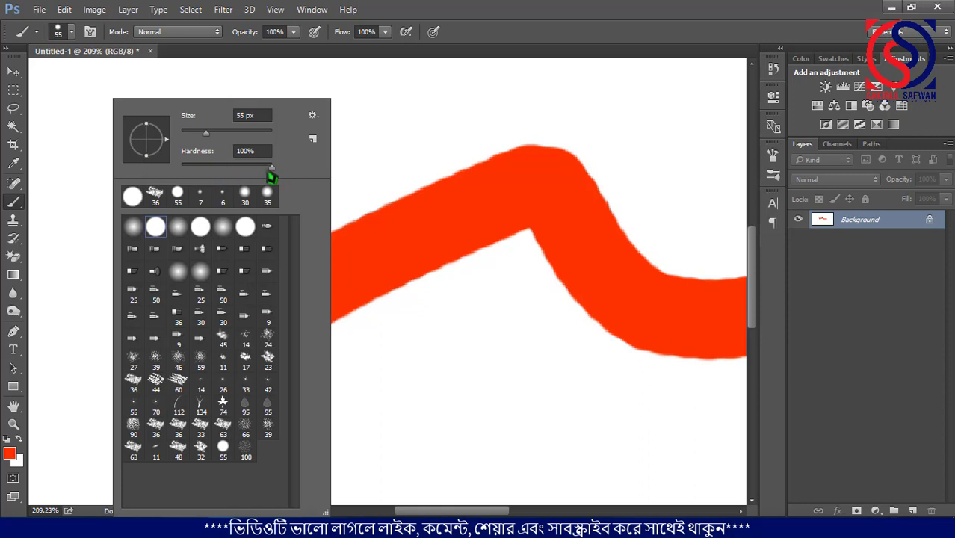
drag(270, 174, 201, 183)
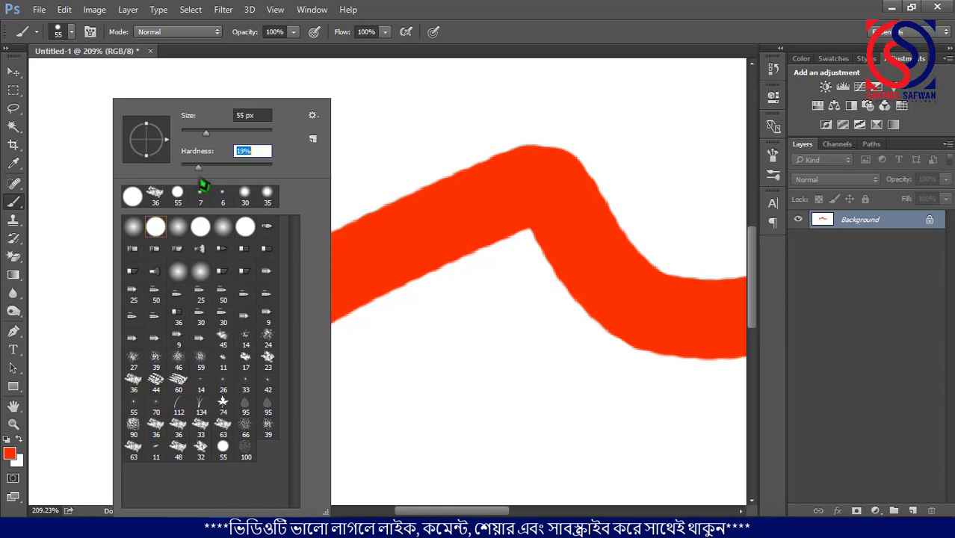
mouse_move(407, 365)
mouse_down()
mouse_move(437, 410)
mouse_move(624, 420)
mouse_up()
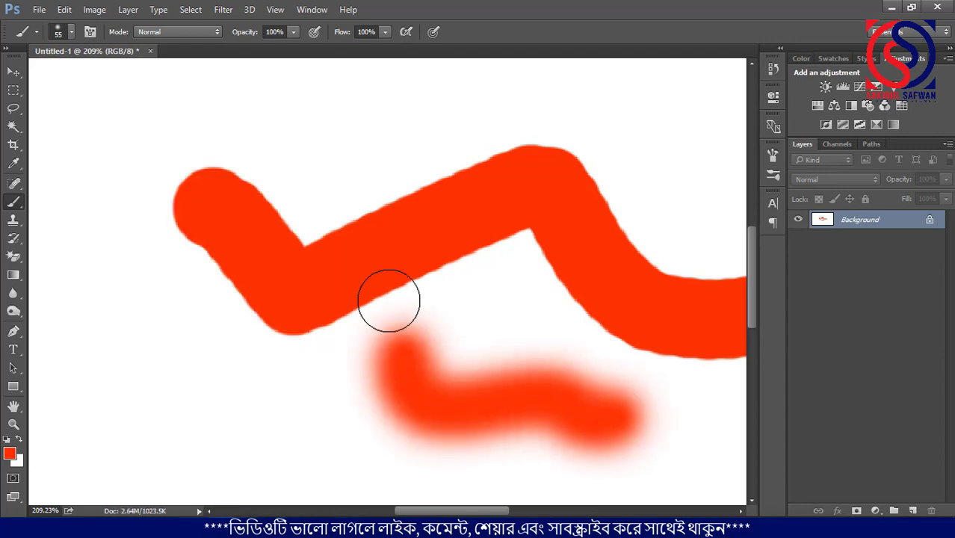
scroll(429, 317, down, 3)
scroll(459, 319, up, 3)
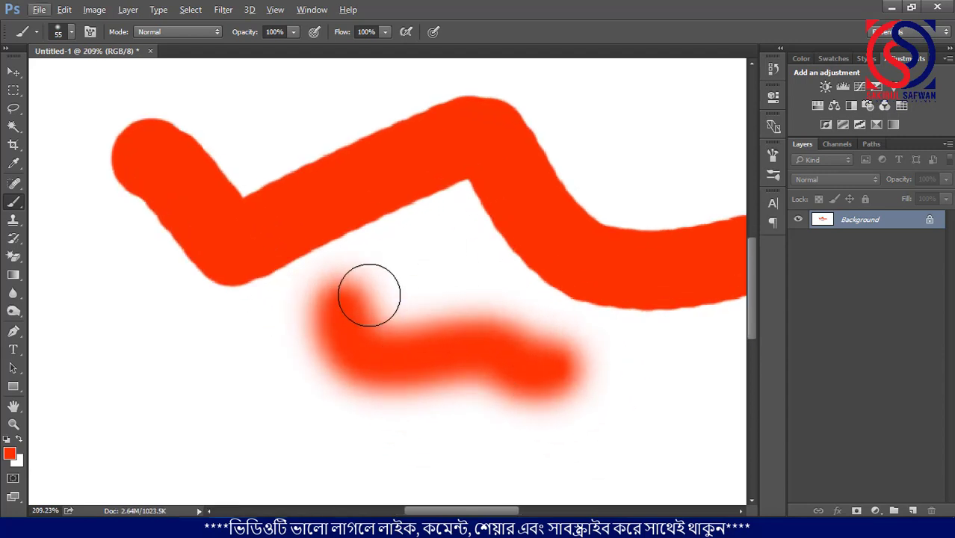
scroll(381, 225, down, 2)
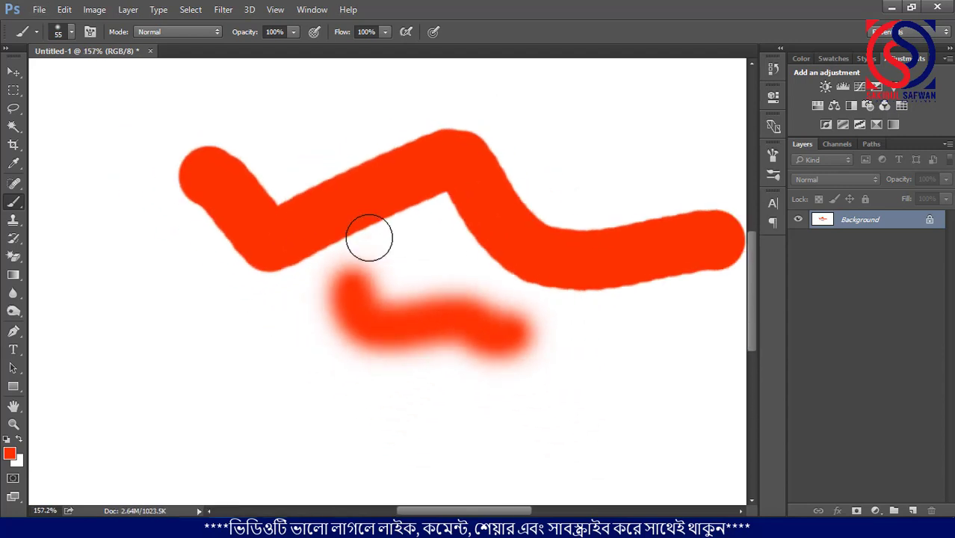
Step: Undo both red brush strokes so that the canvas is blank again
click(72, 34)
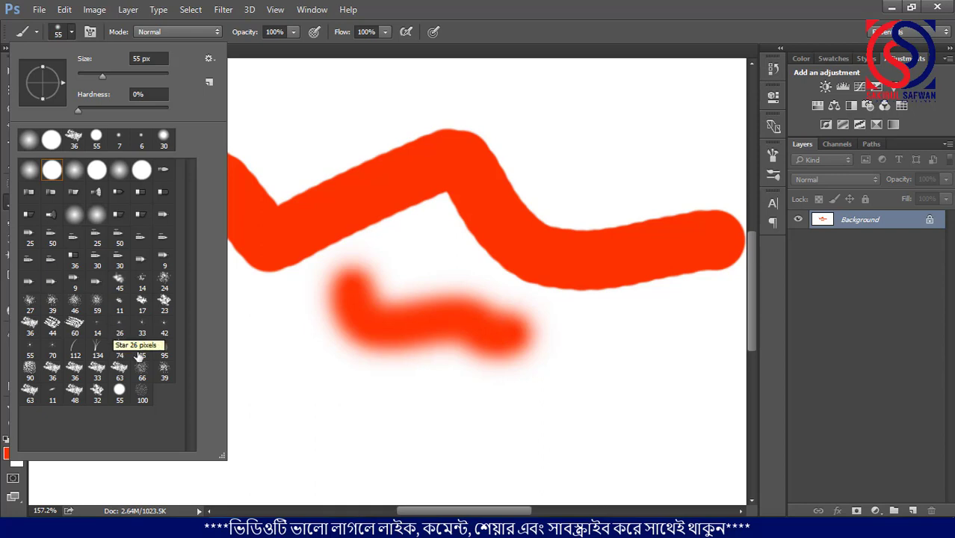
key(Escape)
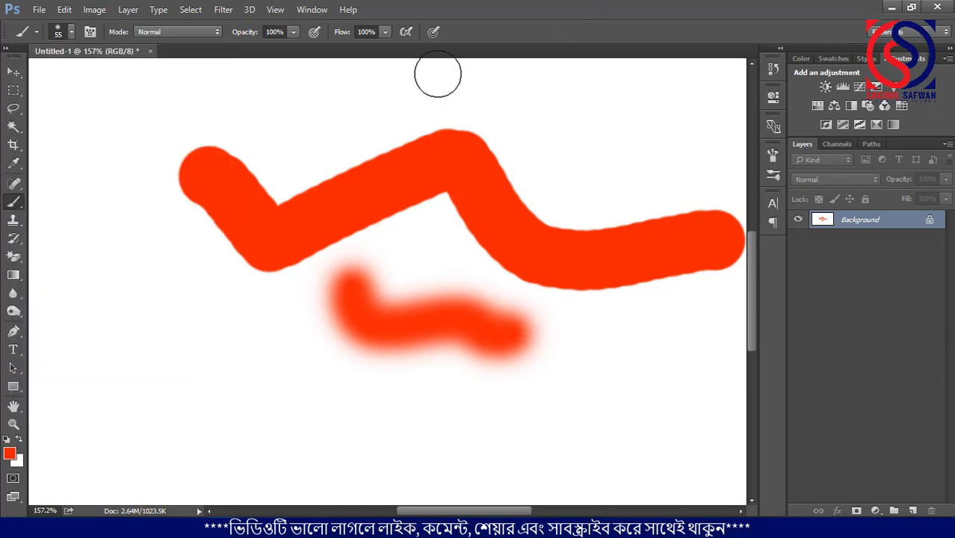
key(ctrl+z)
key(ctrl+z)
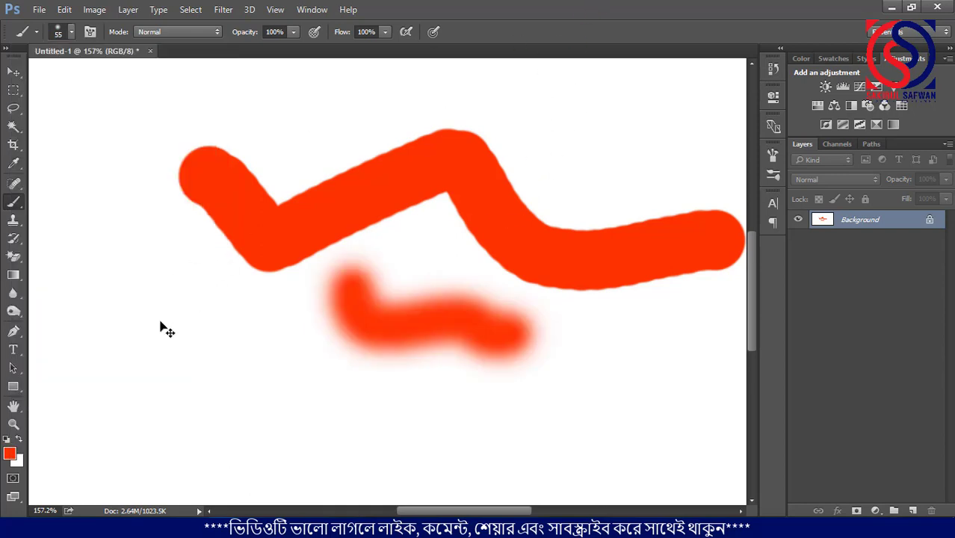
key(ctrl+alt+z)
key(ctrl+alt+z)
scroll(269, 279, down, 5)
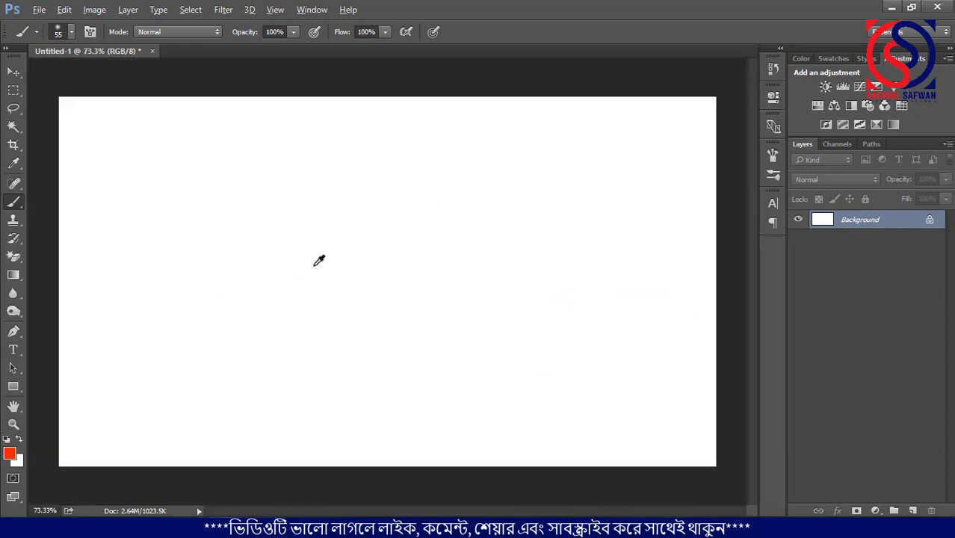
Step: Draw a closed, irregular curved path with three lobes along its upper side using the Pen tool in Path mode
scroll(319, 260, down, 1)
scroll(320, 231, up, 1)
click(14, 332)
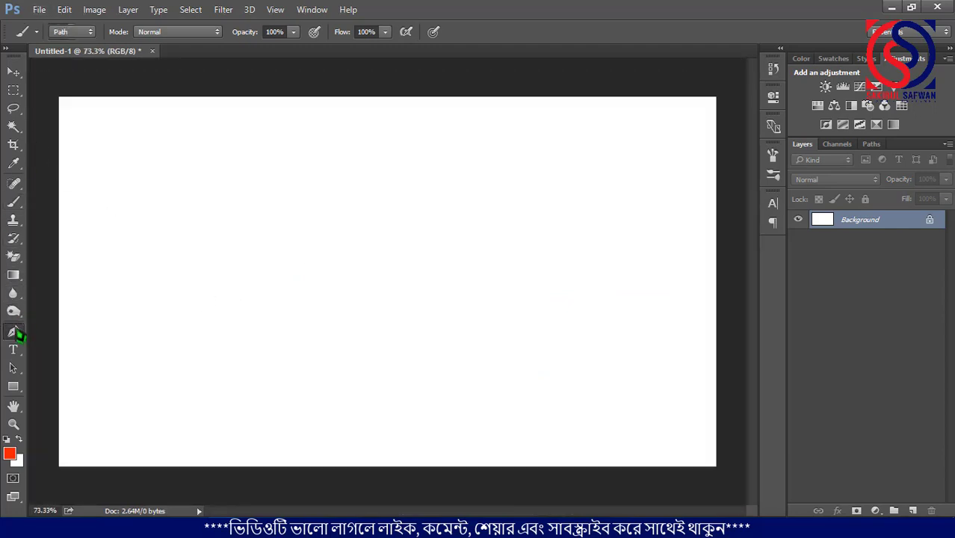
right_click(17, 335)
click(64, 334)
click(276, 247)
drag(319, 213, 342, 256)
drag(304, 280, 355, 298)
drag(310, 353, 207, 345)
drag(212, 219, 244, 264)
drag(247, 230, 263, 183)
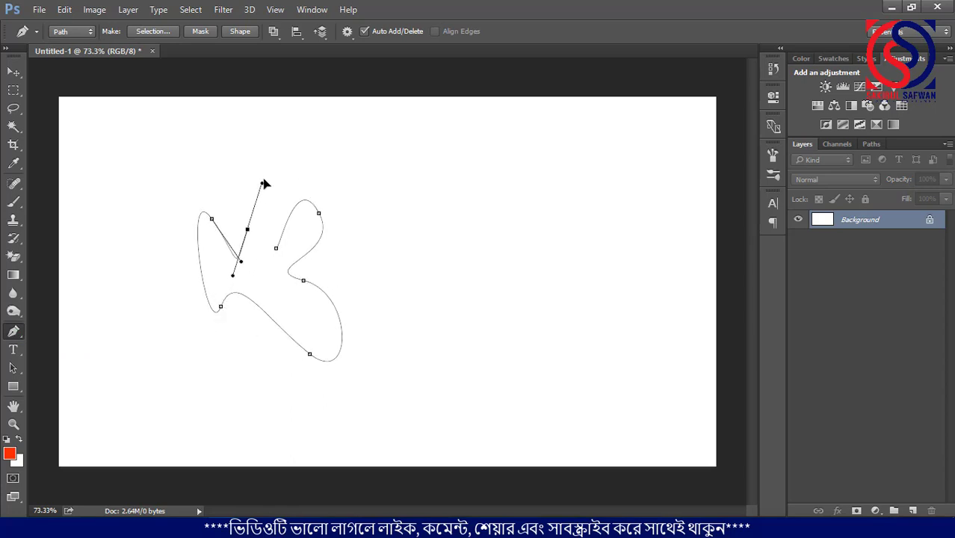
click(276, 248)
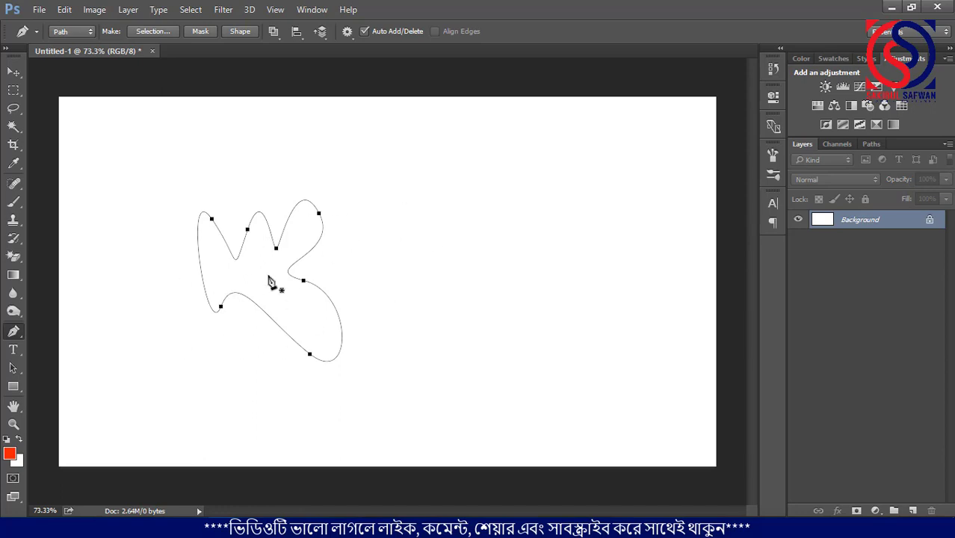
Step: Convert the closed path to a selection and fill it with the red foreground color ff3300
key(ctrl+Return)
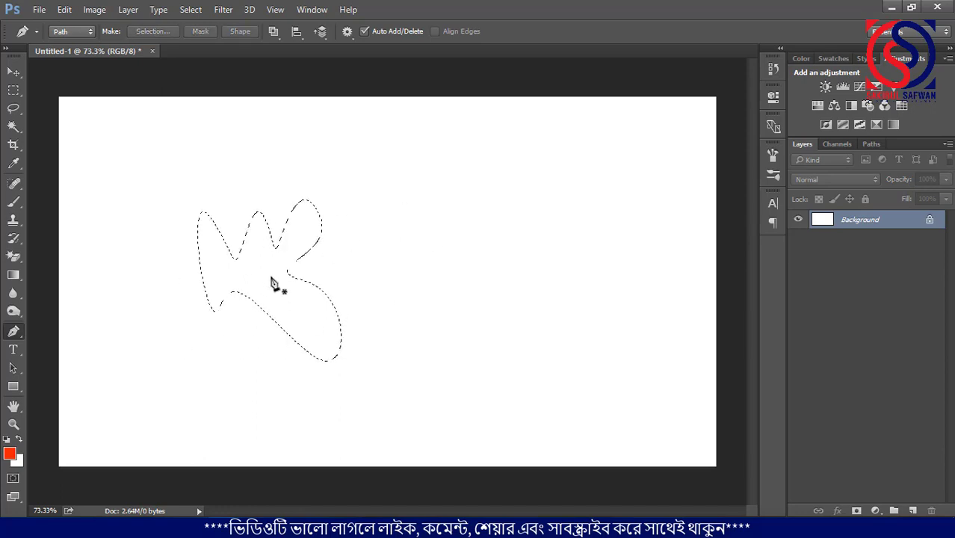
scroll(246, 275, up, 4)
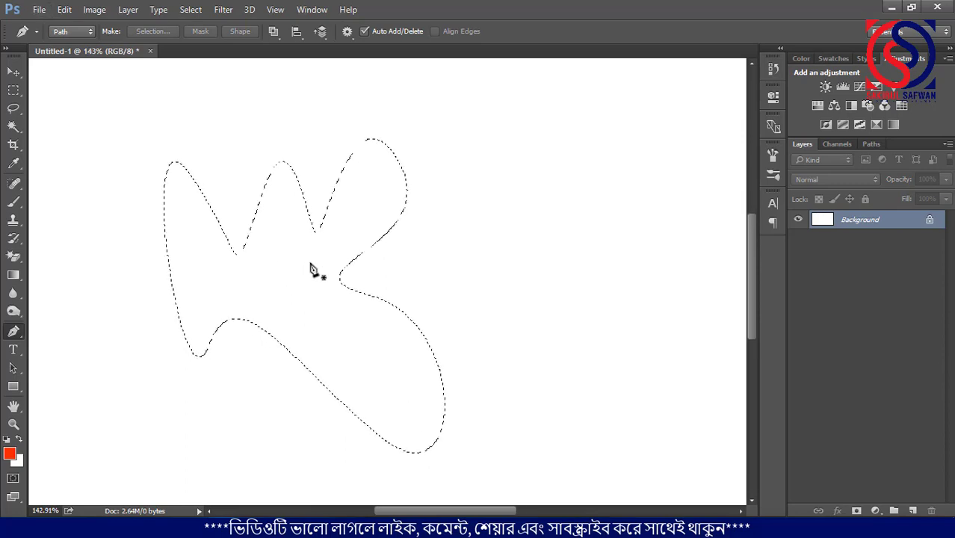
click(10, 452)
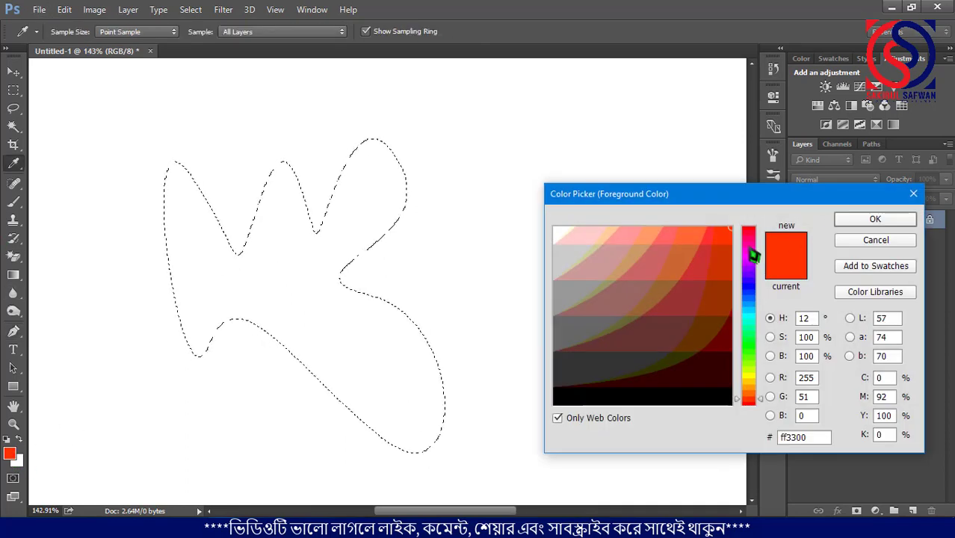
click(860, 227)
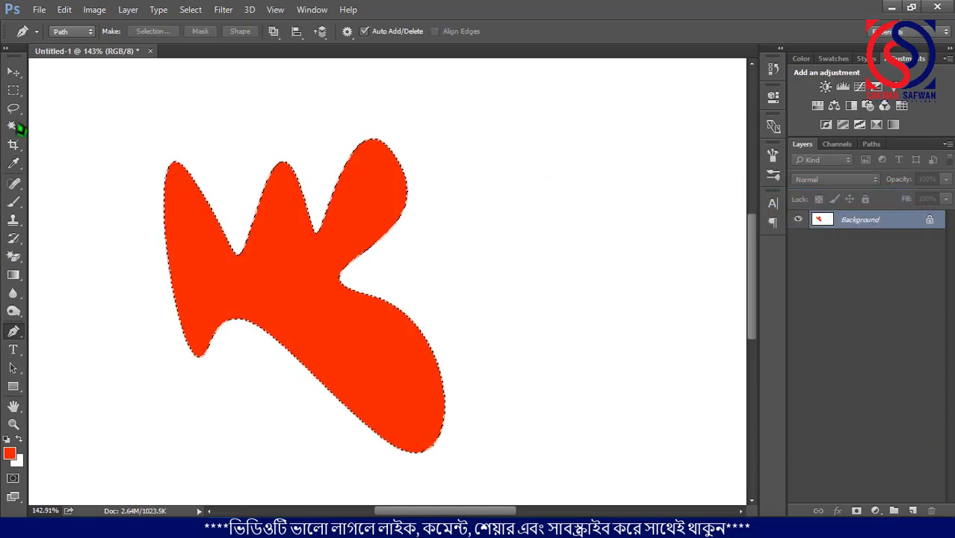
Step: Define the selected red shape as a brush preset named Sampled Brush 1
click(14, 72)
click(68, 11)
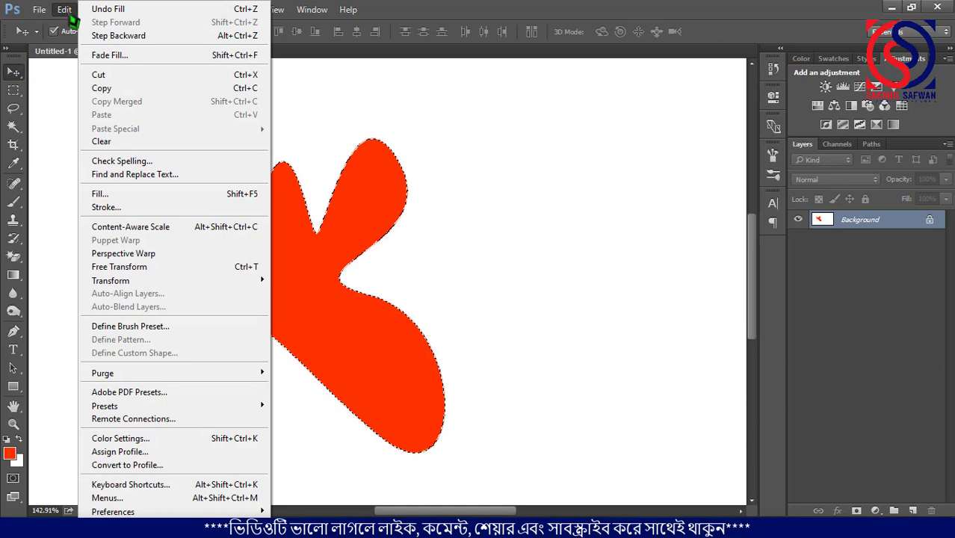
click(152, 329)
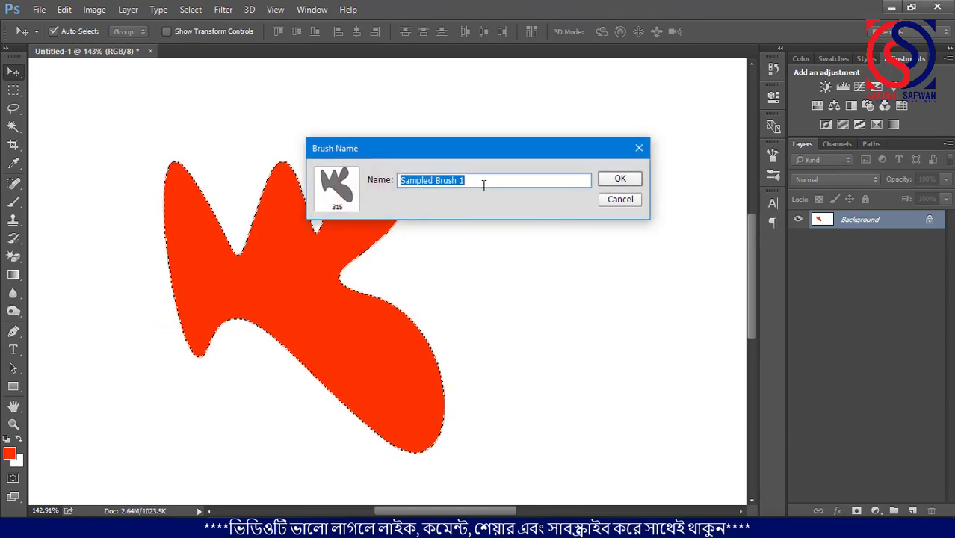
drag(485, 186, 423, 188)
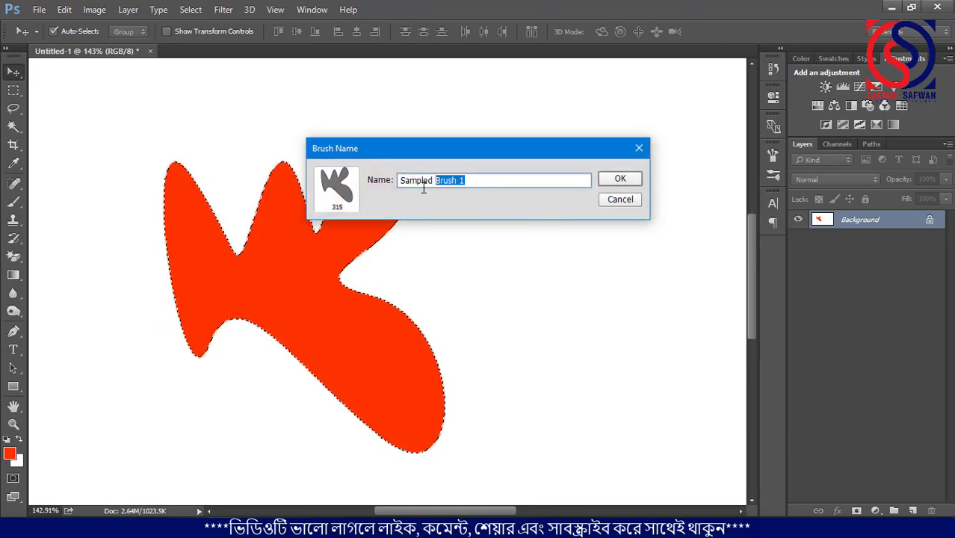
click(625, 184)
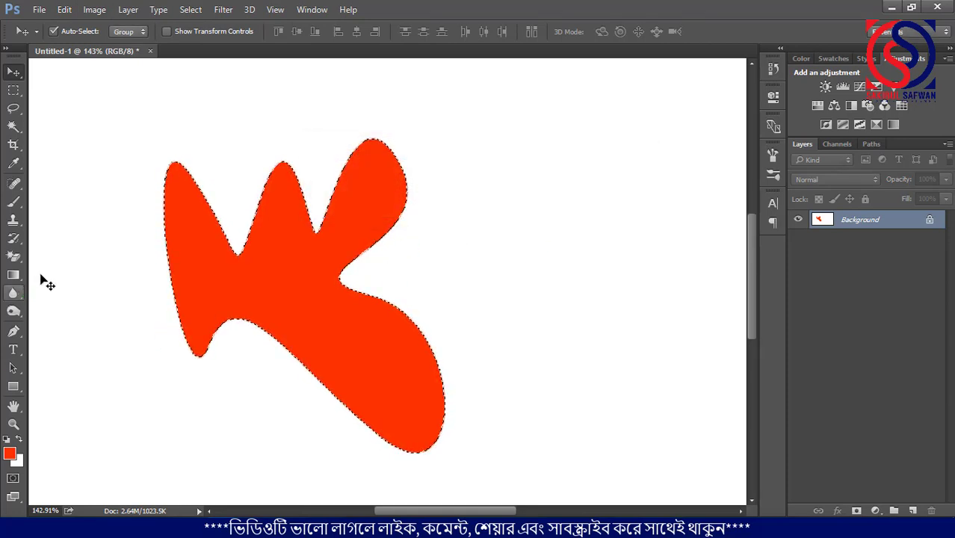
Step: Switch to the Brush tool and clear the red shape from the canvas
click(15, 203)
click(53, 200)
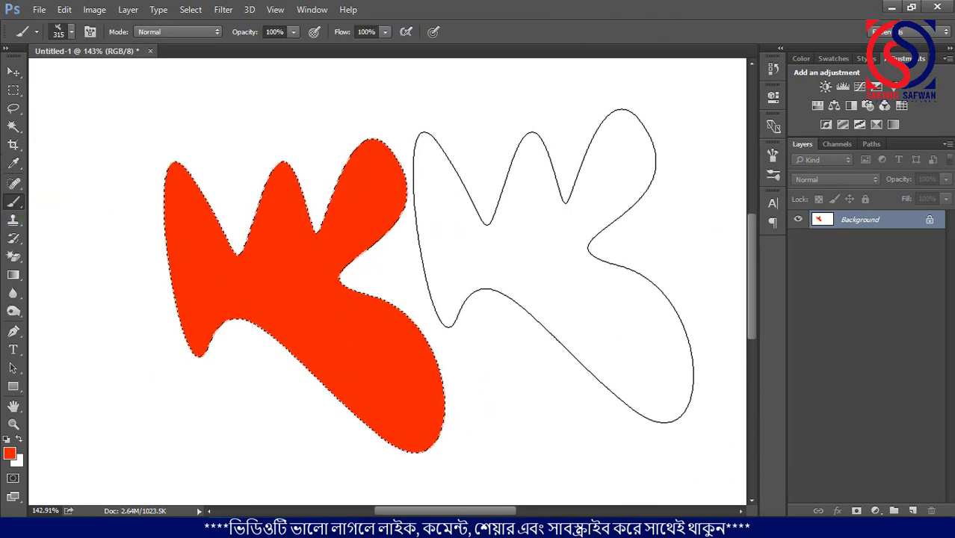
key(BackSpace)
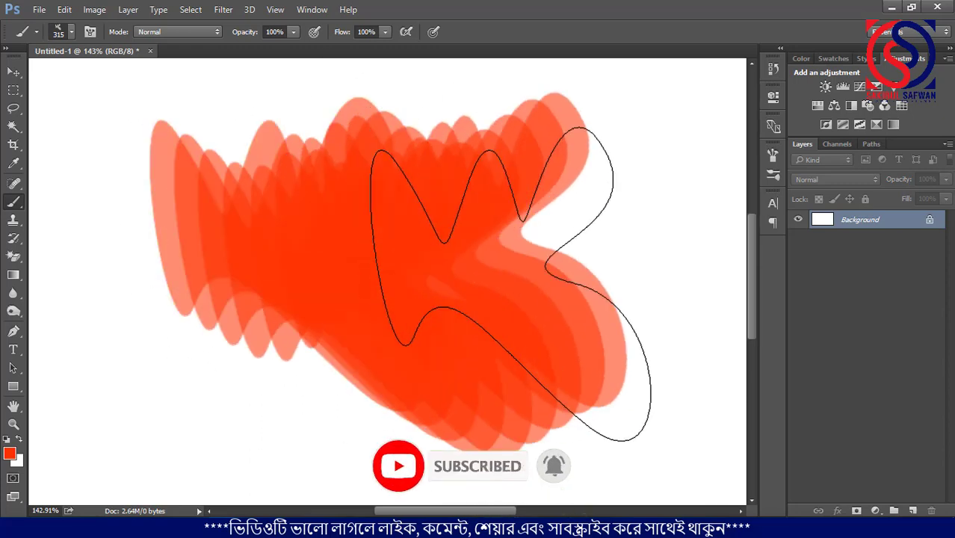
Step: Paint a wide red test stroke with the custom shape brush at 200 px and undo it
key(ctrl+minus)
key(ctrl+minus)
key(ctrl+minus)
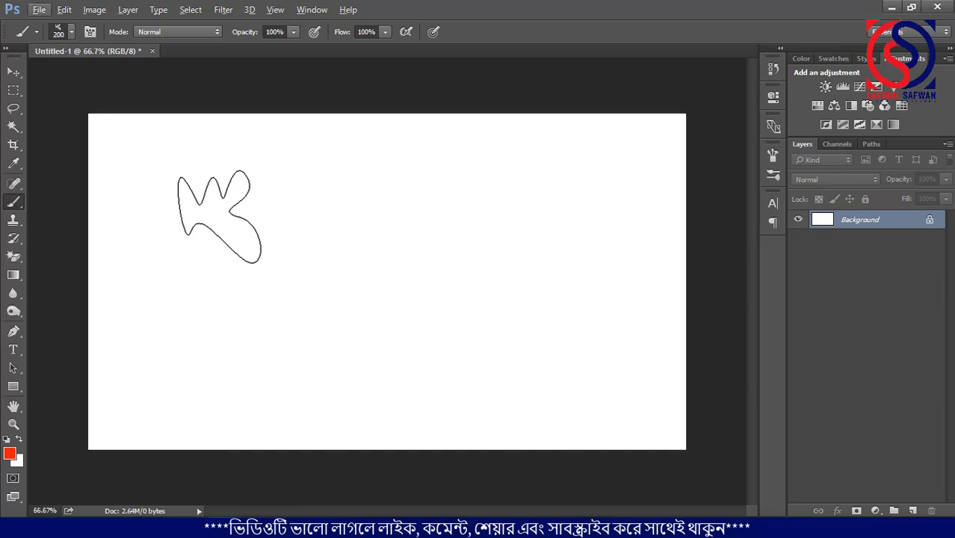
mouse_move(220, 217)
mouse_down()
mouse_move(441, 272)
mouse_move(422, 247)
mouse_up()
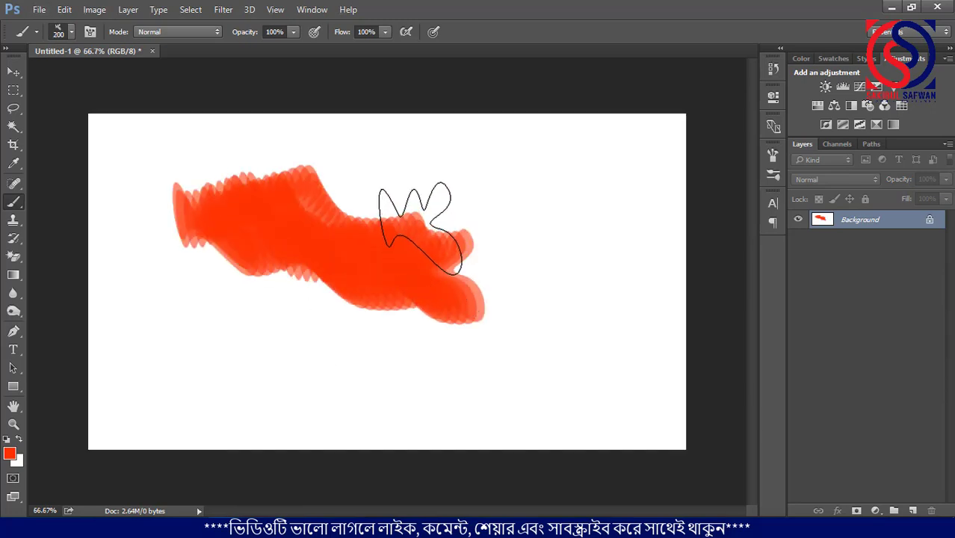
key(ctrl+z)
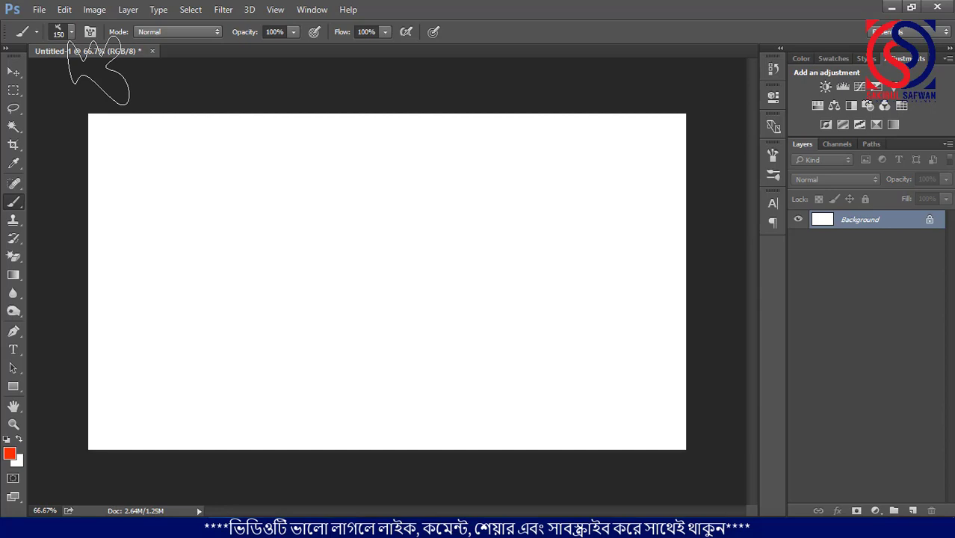
Step: Check the custom shape among the brush presets and stamp it once in the upper middle of the canvas at 150 px
click(67, 32)
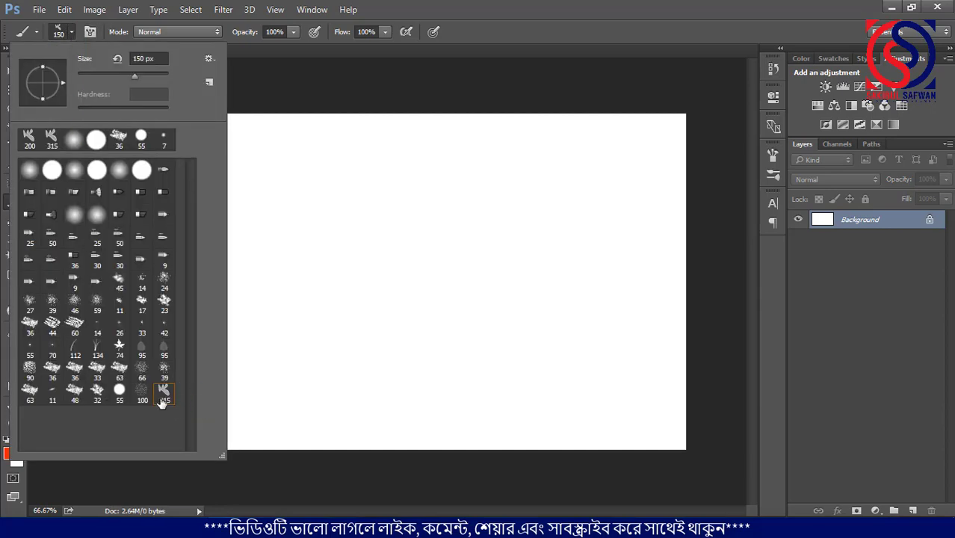
click(330, 182)
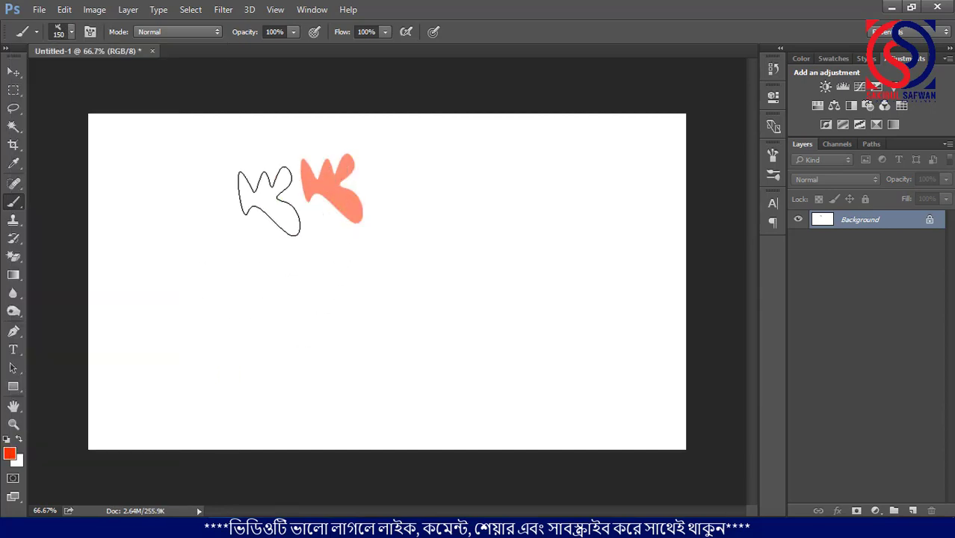
Step: Examine the rename and delete options of the custom 315 px brush preset and close them without choosing one
right_click(250, 247)
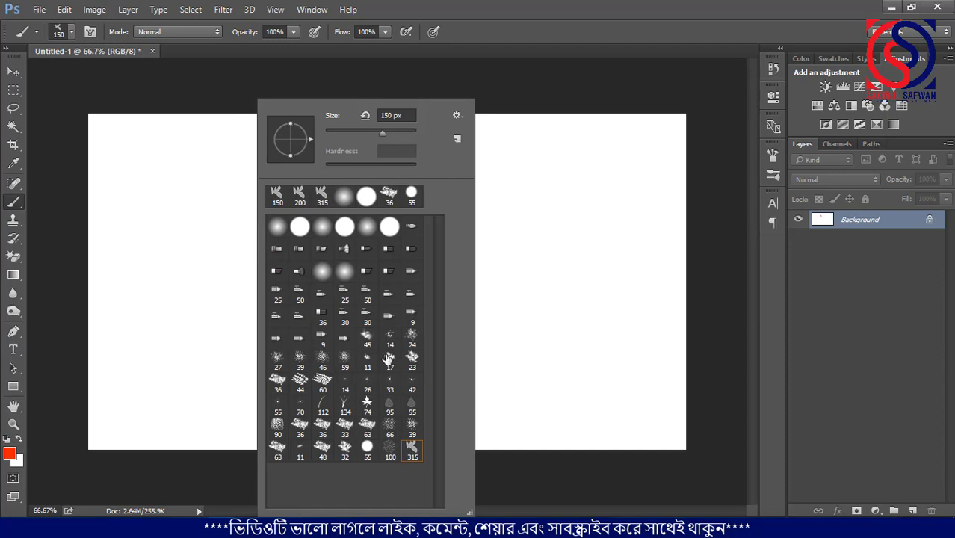
right_click(413, 454)
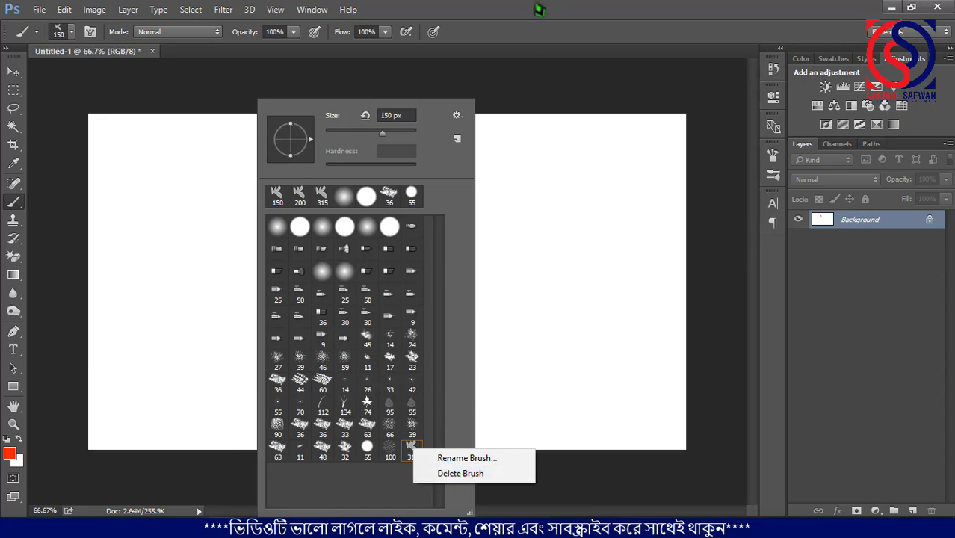
click(535, 6)
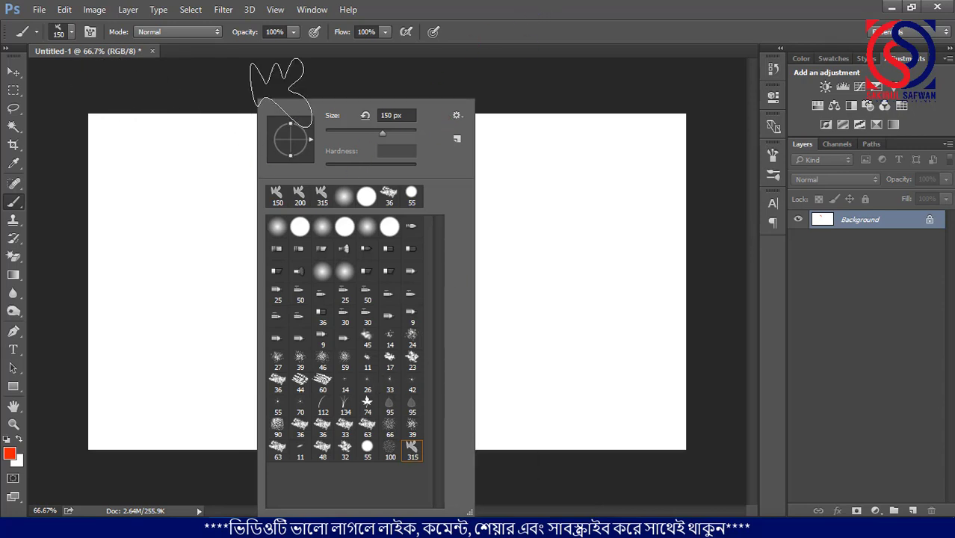
click(494, 7)
Step: Paint broad, winding red strokes across the canvas with the 150 px custom shape brush
click(15, 75)
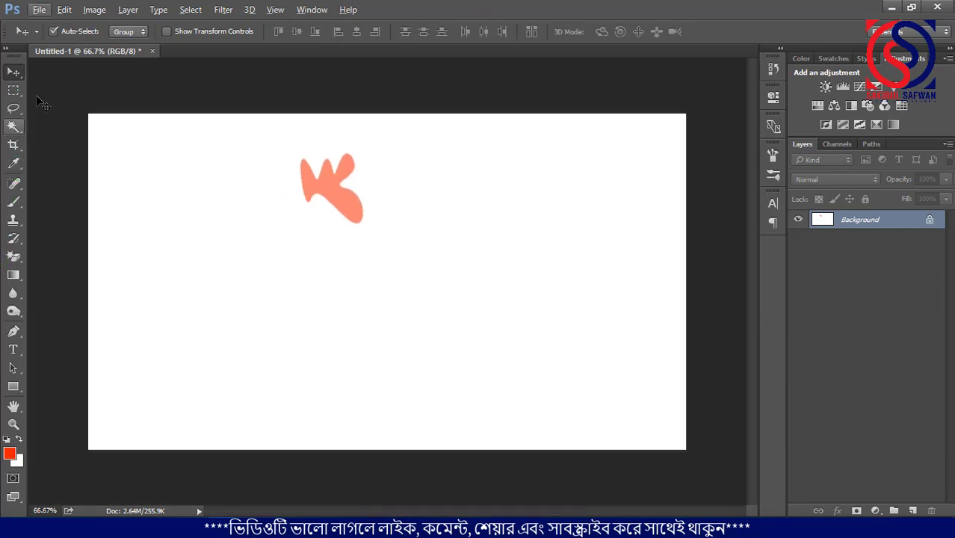
click(14, 202)
click(65, 193)
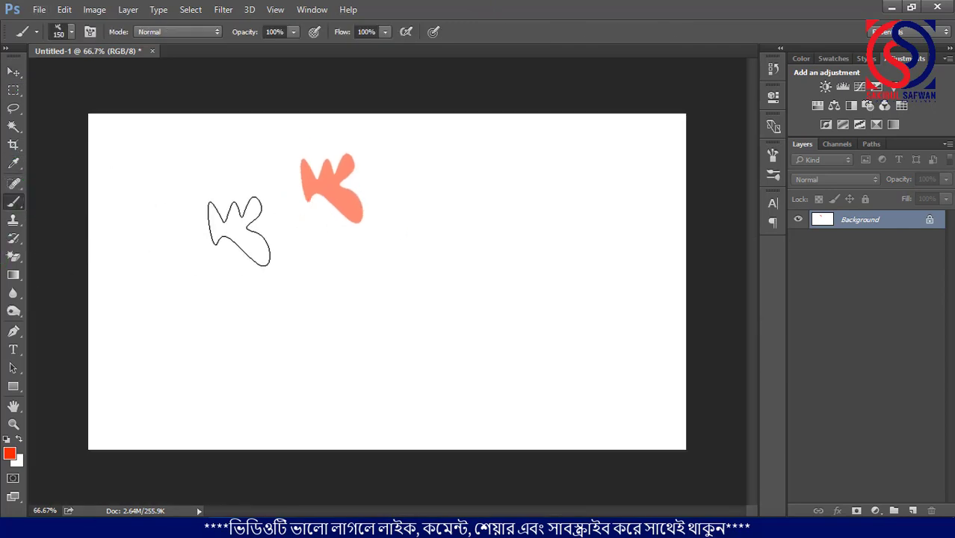
mouse_move(270, 269)
mouse_down()
mouse_move(287, 292)
mouse_move(523, 300)
mouse_move(519, 178)
mouse_move(561, 322)
mouse_up()
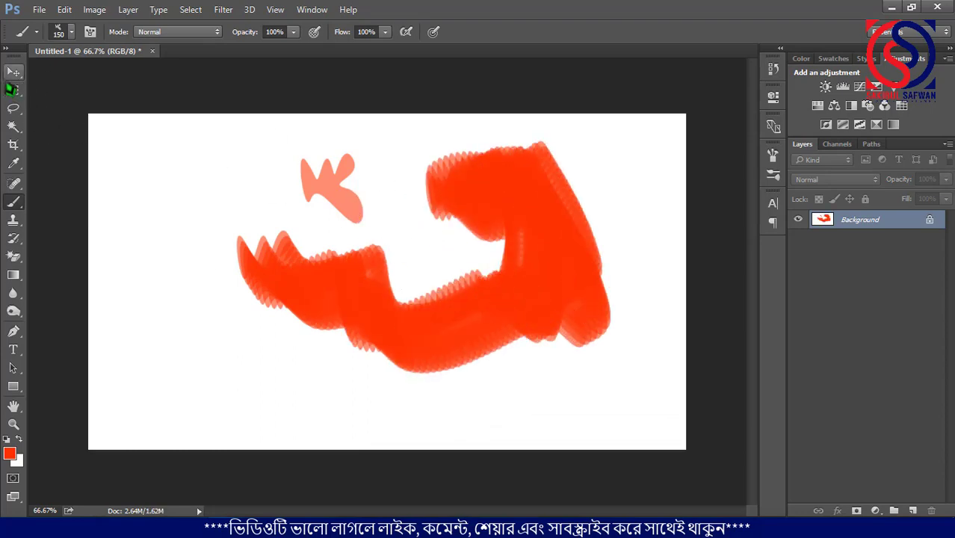
Step: Undo the custom brush strokes and the single stamp so that the canvas is blank
click(13, 72)
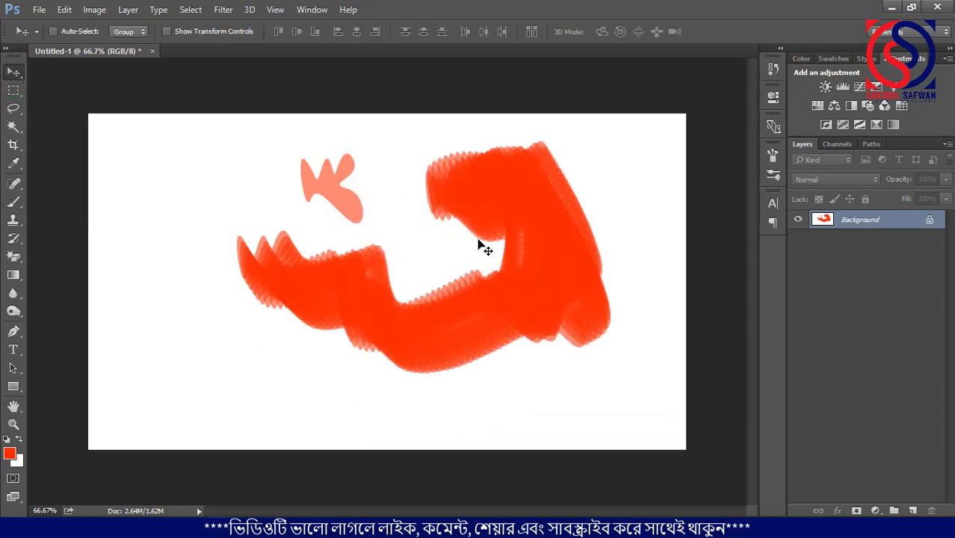
key(ctrl+z)
key(ctrl+z)
key(ctrl+alt+z)
key(ctrl+alt+z)
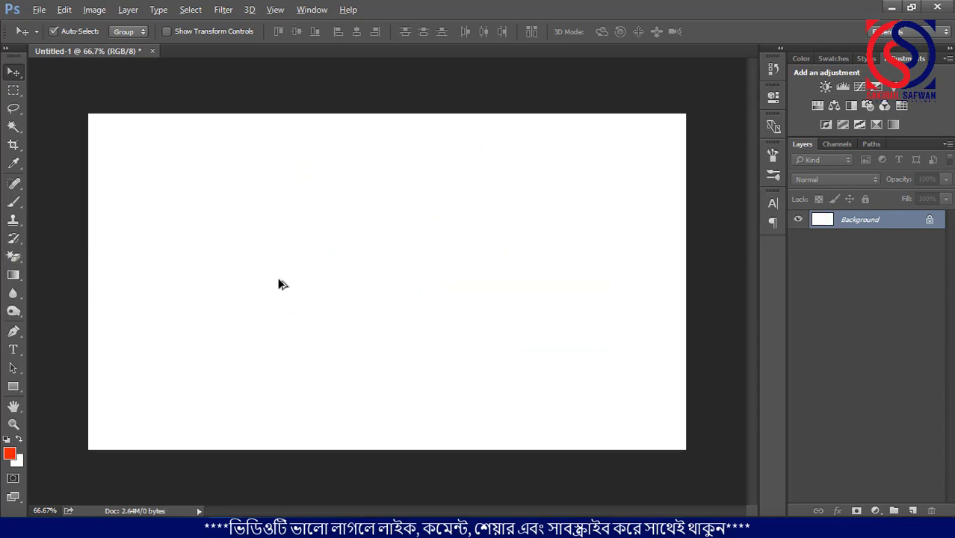
Step: Try the 112 px and 134 px grass presets and choose the 46 px spatter preset for the Brush tool
key(ctrl+0)
click(14, 202)
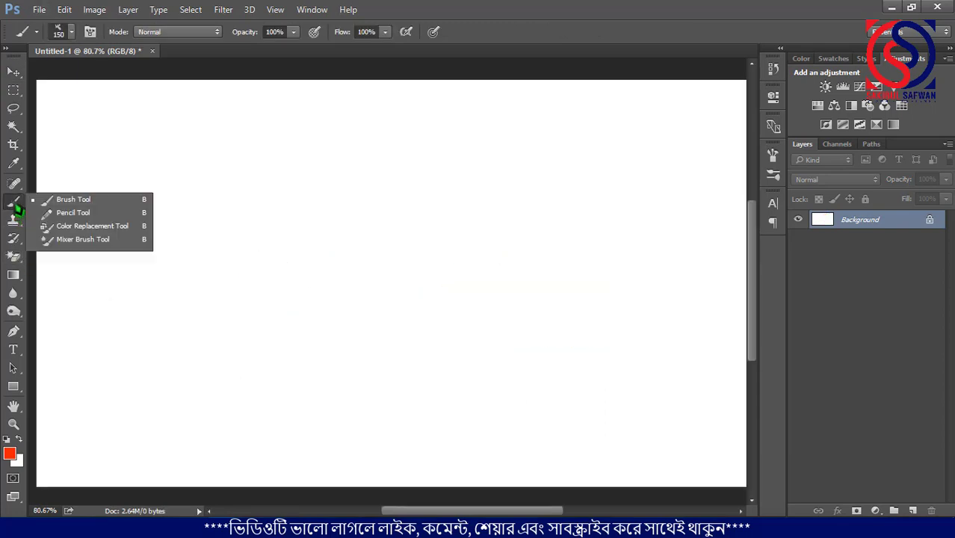
click(110, 205)
right_click(137, 148)
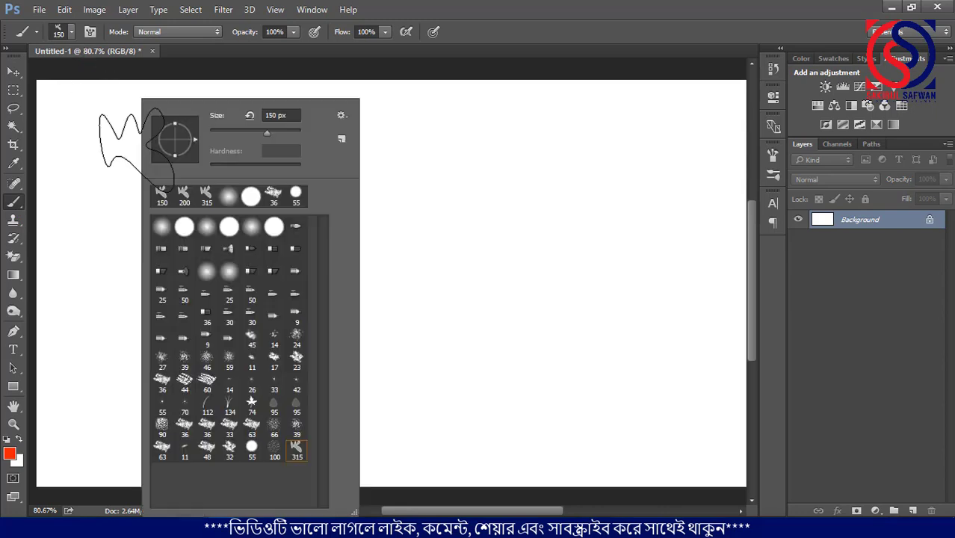
click(207, 404)
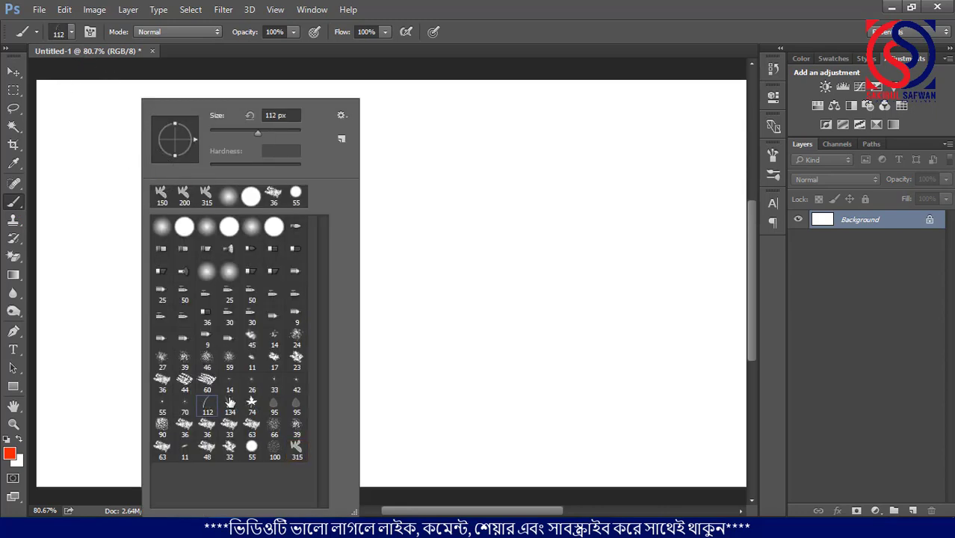
click(229, 404)
click(207, 360)
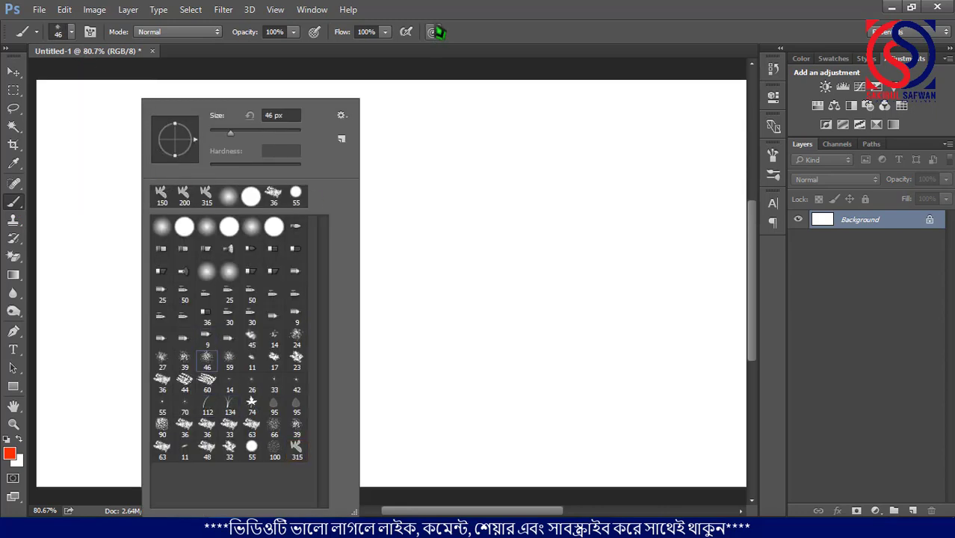
click(439, 10)
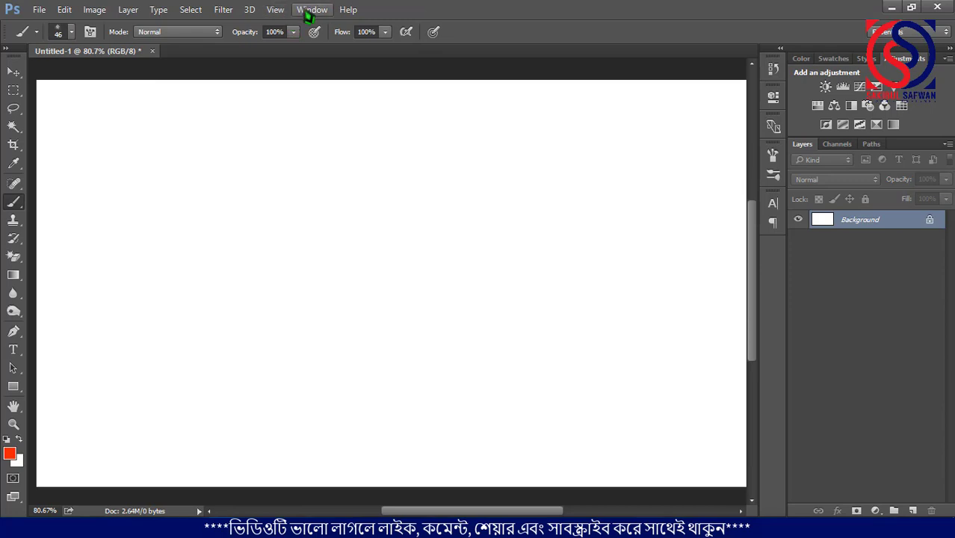
Step: Display the detailed Brush settings with the brush tip shape options
click(308, 10)
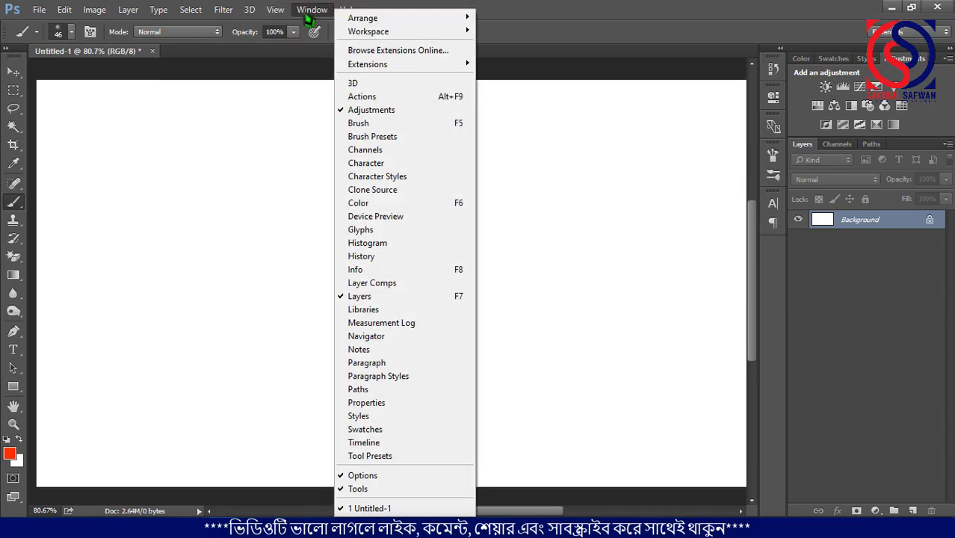
click(378, 124)
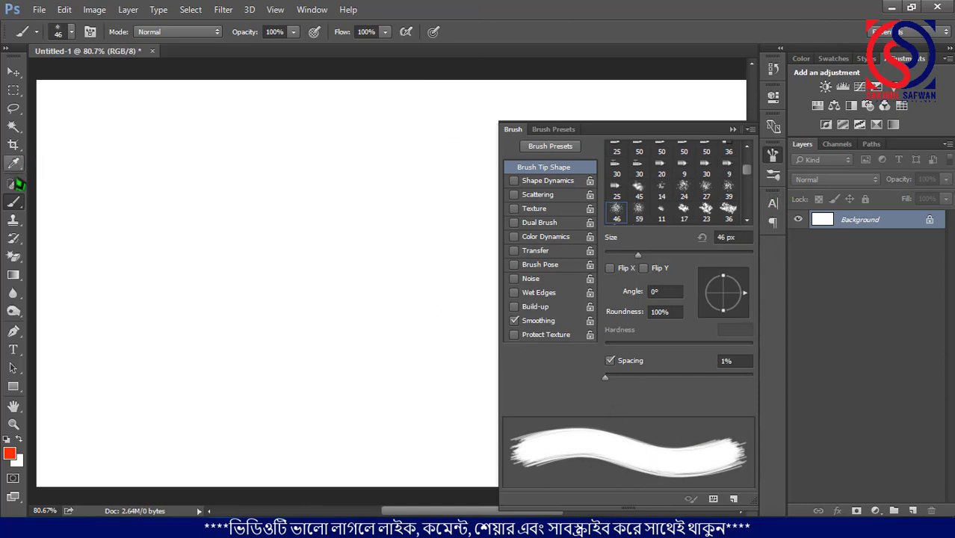
Step: Choose the 134 px grass brush preset and paint a wavy row of grass across the canvas
right_click(13, 204)
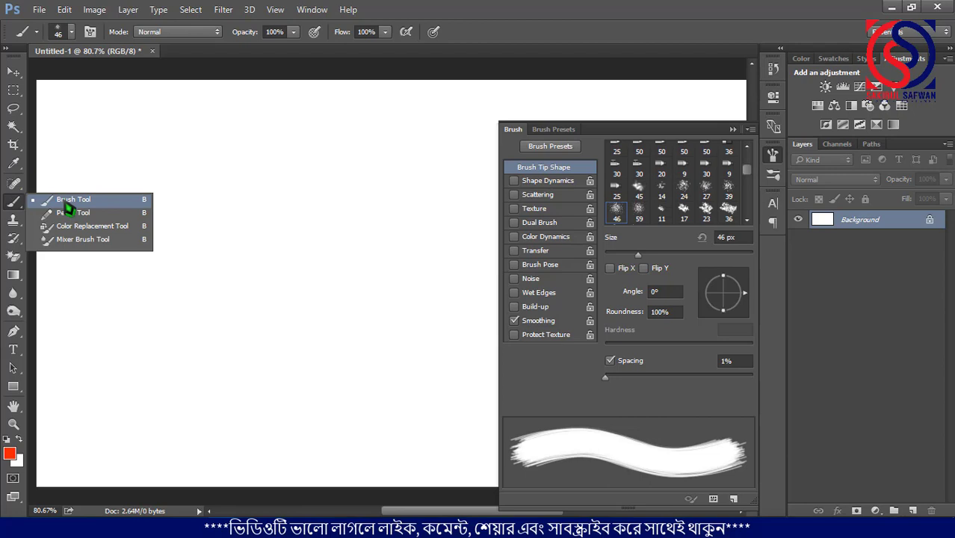
click(68, 203)
right_click(77, 143)
click(170, 405)
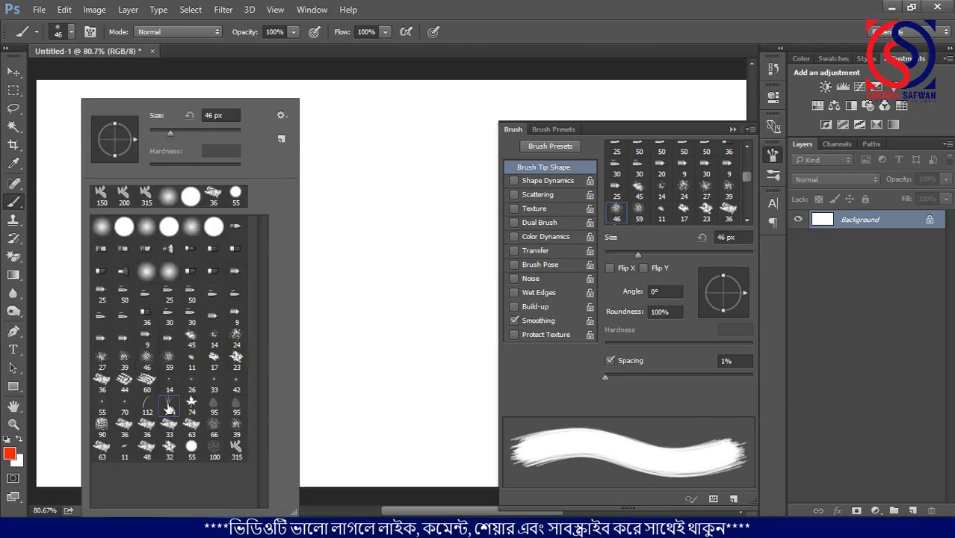
click(485, 9)
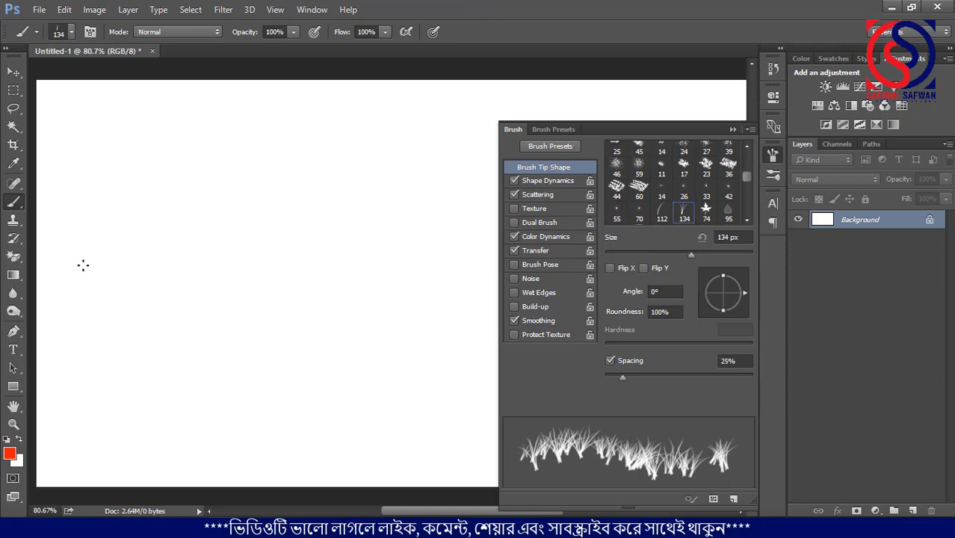
mouse_move(91, 241)
mouse_down()
mouse_move(142, 293)
mouse_move(212, 293)
mouse_move(286, 245)
mouse_move(334, 237)
mouse_move(407, 280)
mouse_move(467, 258)
mouse_up()
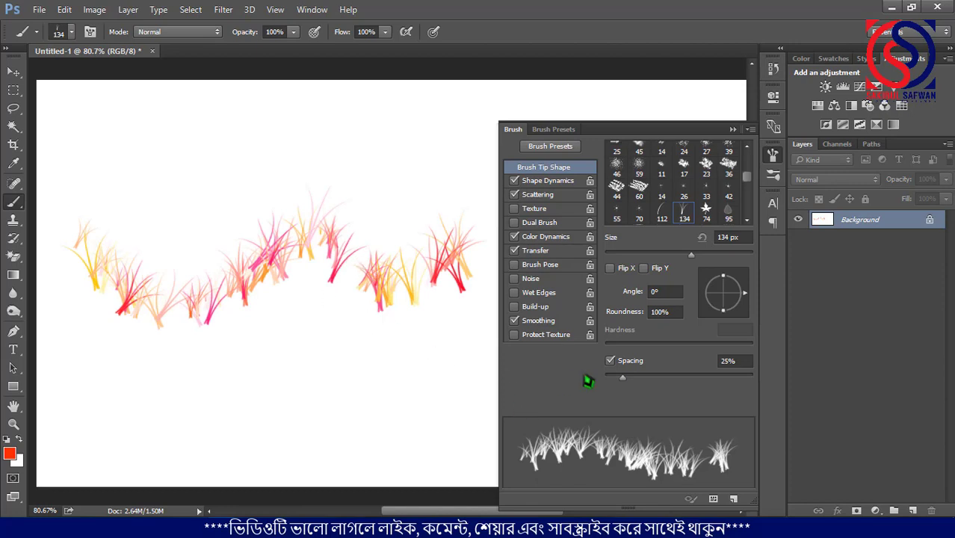
Step: Set the brush spacing to 75% and paint a second row of grass below the first one
scroll(342, 258, down, 2)
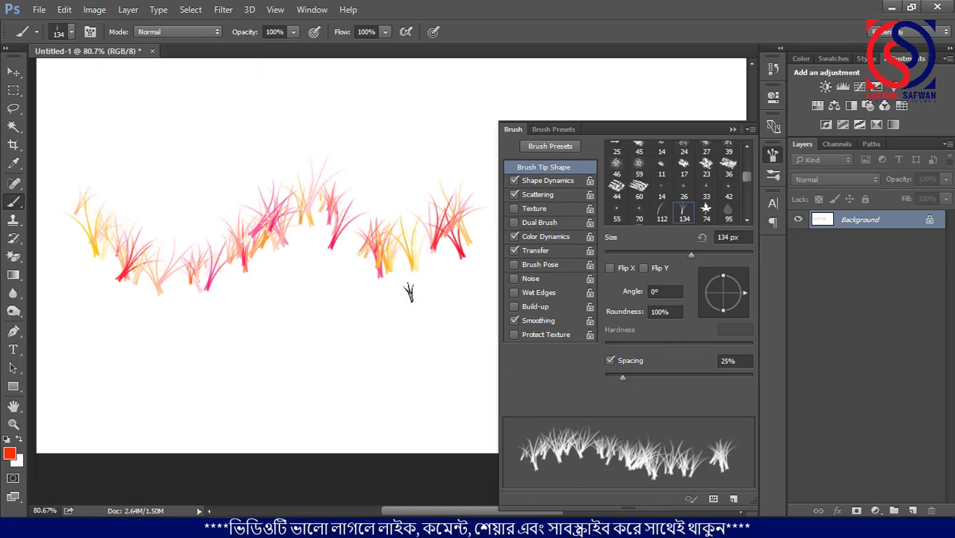
mouse_move(624, 383)
mouse_down()
mouse_move(687, 384)
mouse_move(660, 393)
mouse_up()
mouse_move(90, 350)
mouse_down()
mouse_move(234, 376)
mouse_move(310, 358)
mouse_move(440, 349)
mouse_up()
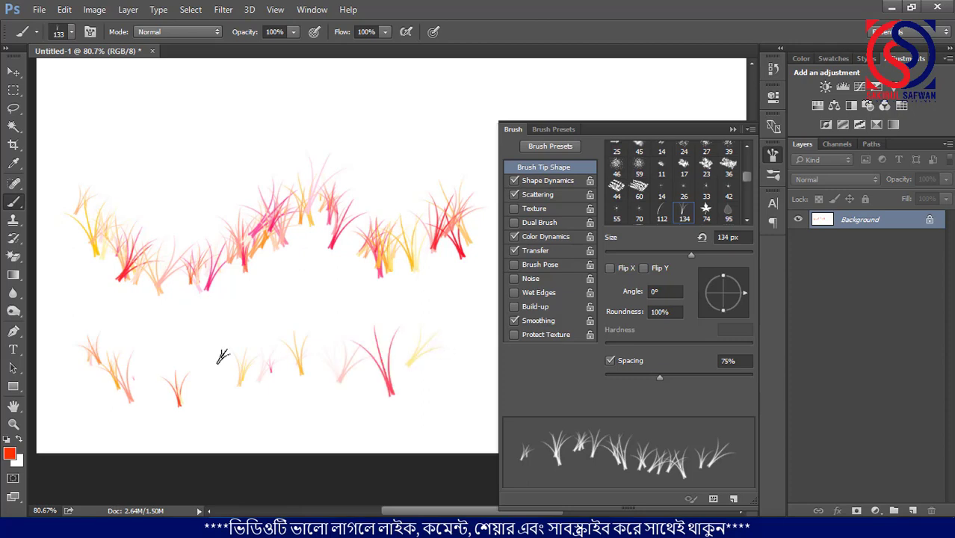
Step: Set the background color to blue 0000ff and paint a row of grass along the top of the canvas
click(19, 464)
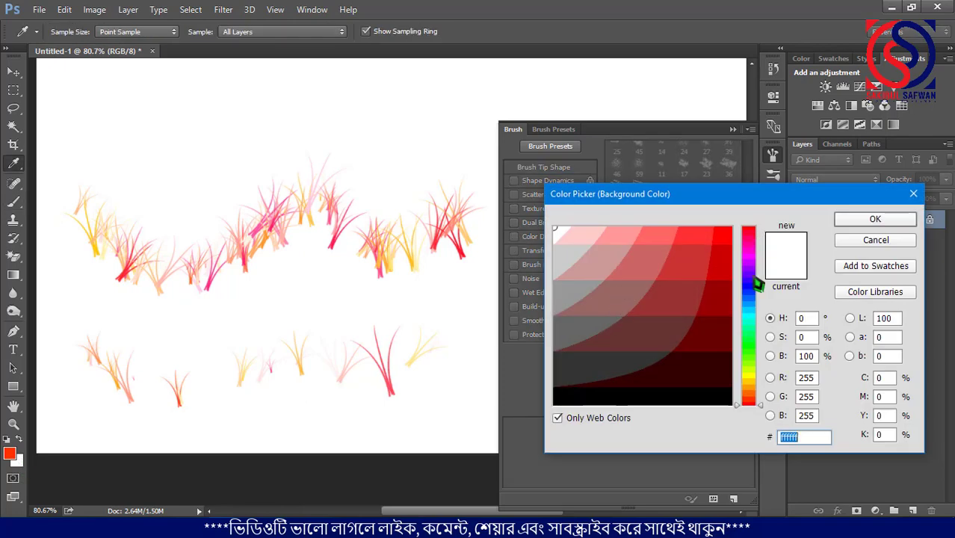
click(751, 285)
click(738, 228)
click(852, 224)
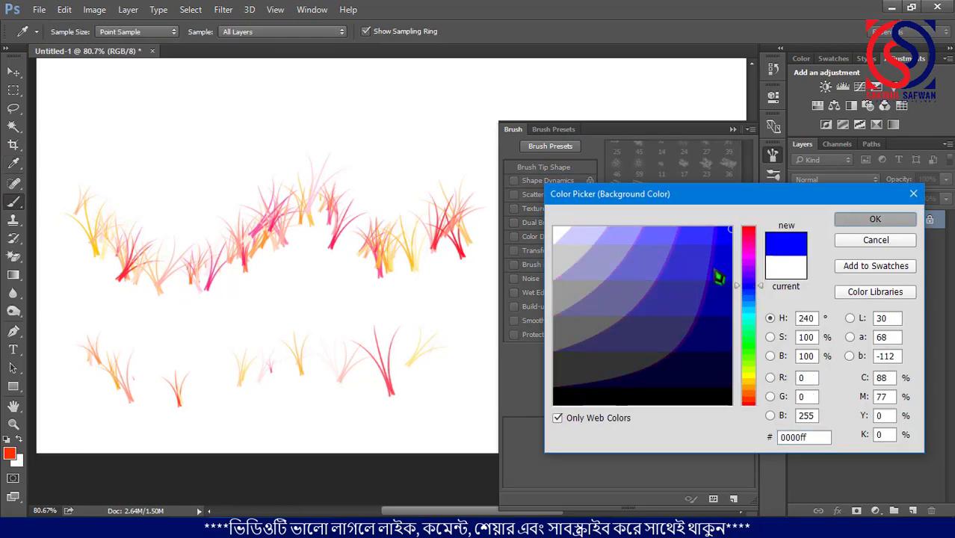
mouse_move(122, 93)
mouse_down()
mouse_move(363, 132)
mouse_move(459, 113)
mouse_up()
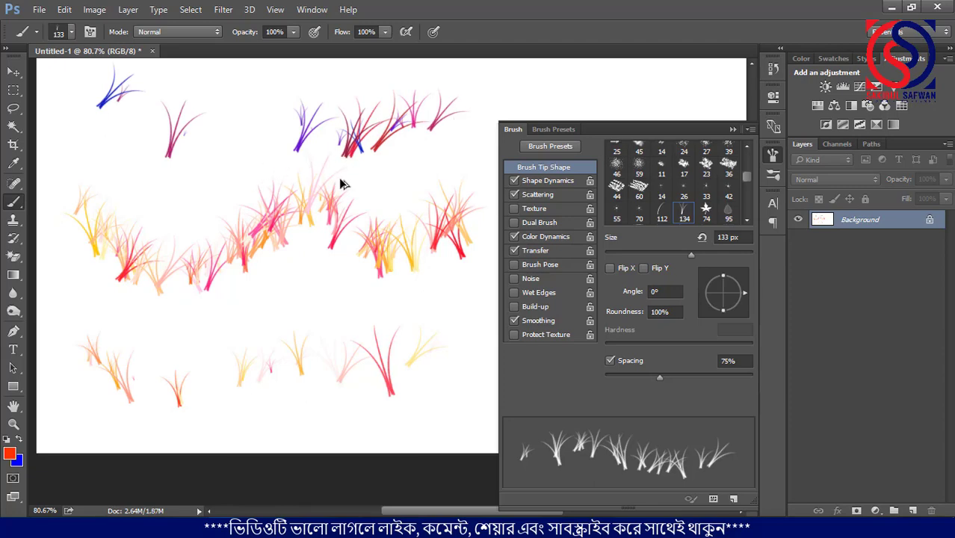
Step: Undo all the grass strokes until the canvas is blank
key(ctrl+alt+z)
key(ctrl+alt+z)
key(ctrl+alt+z)
key(ctrl+alt+z)
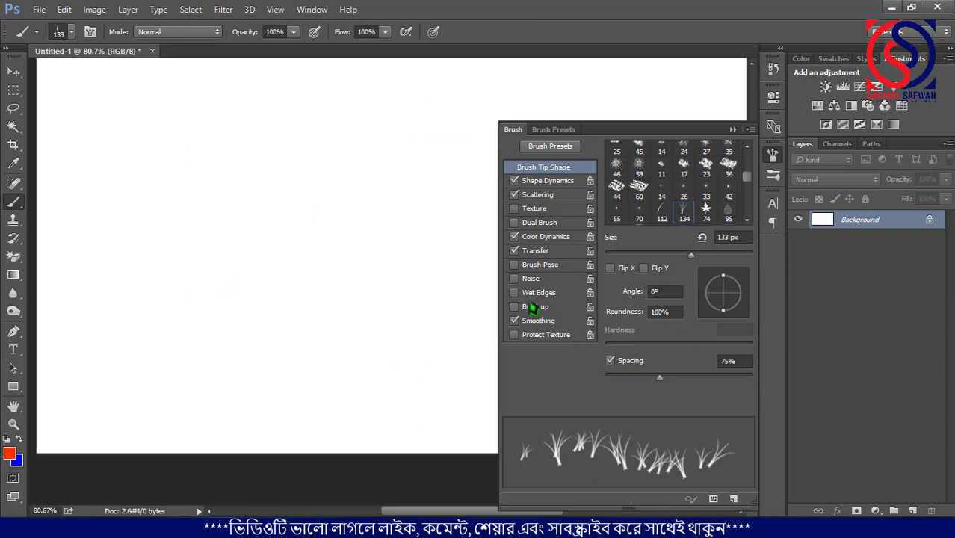
Step: Choose the 74 px maple leaf brush preset and paint a dense band of leaves across the canvas
right_click(124, 149)
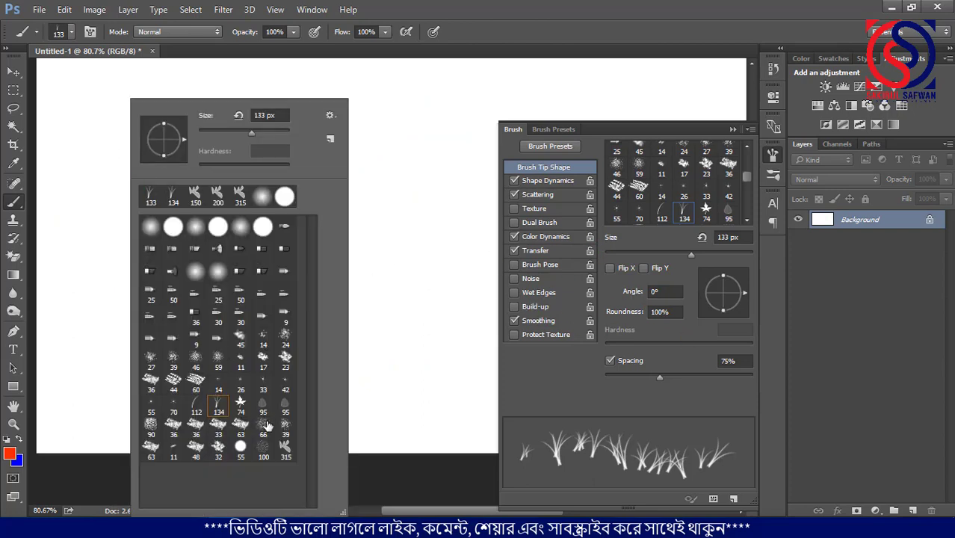
click(241, 404)
key(Return)
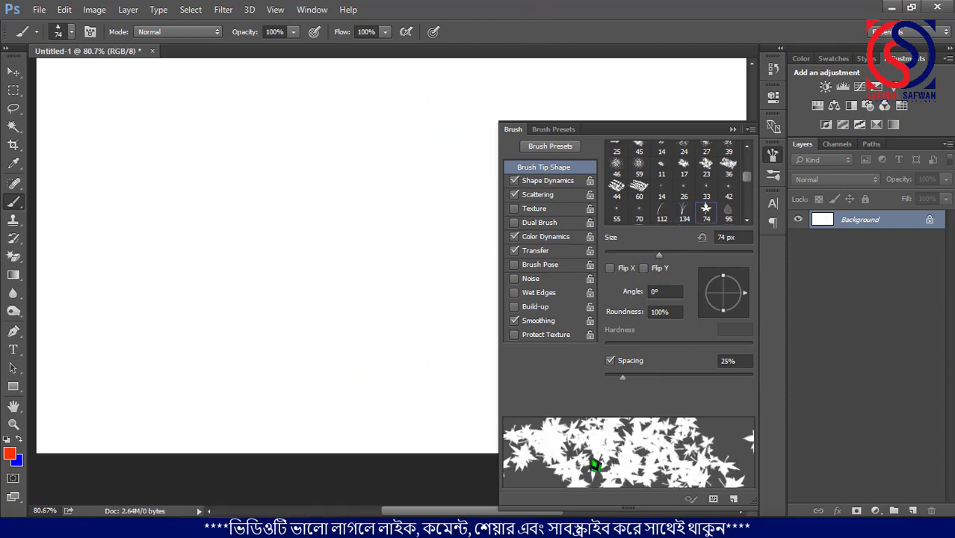
mouse_move(115, 184)
mouse_down()
mouse_move(228, 250)
mouse_move(412, 265)
mouse_move(426, 196)
mouse_up()
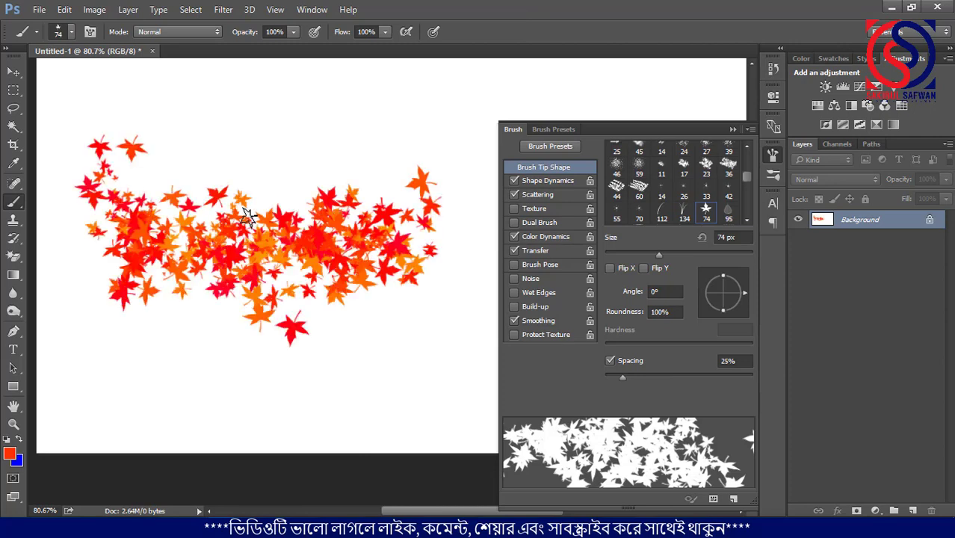
Step: Undo the leaf band and paint a stroke of large leaves with the brush size set to 400 px
key(ctrl+z)
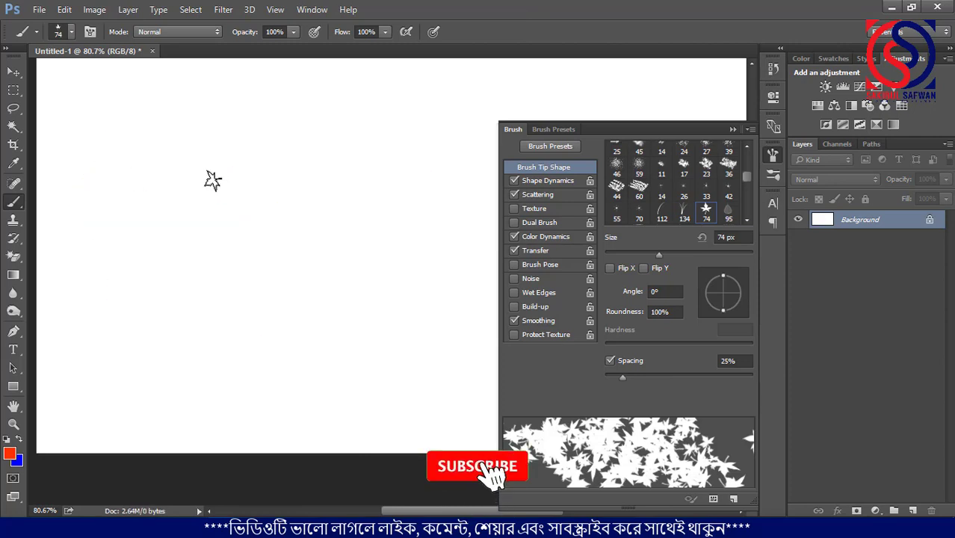
key(bracketright)
key(bracketright)
key(bracketright)
key(bracketright)
key(bracketright)
key(bracketright)
key(bracketright)
key(bracketright)
key(bracketright)
key(bracketright)
key(bracketright)
key(bracketright)
key(bracketright)
key(bracketright)
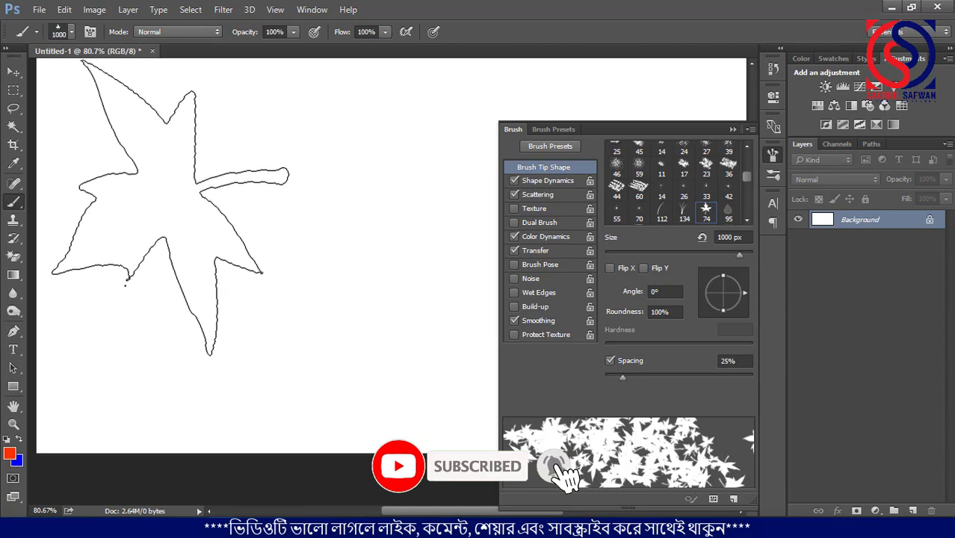
key(bracketleft)
key(bracketleft)
key(bracketleft)
key(bracketleft)
drag(132, 177, 321, 250)
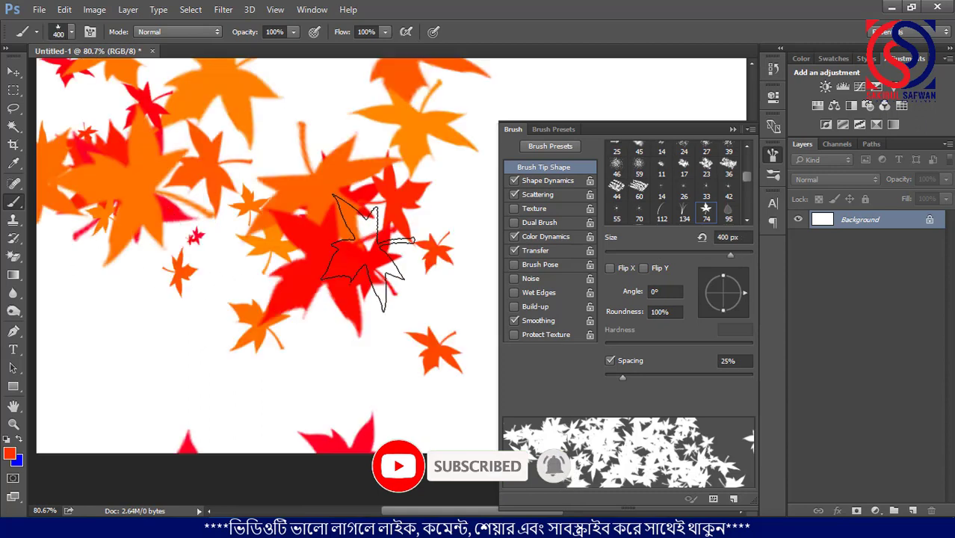
Step: Undo the large leaf stroke and reduce the brush size to 250 px
key(ctrl+z)
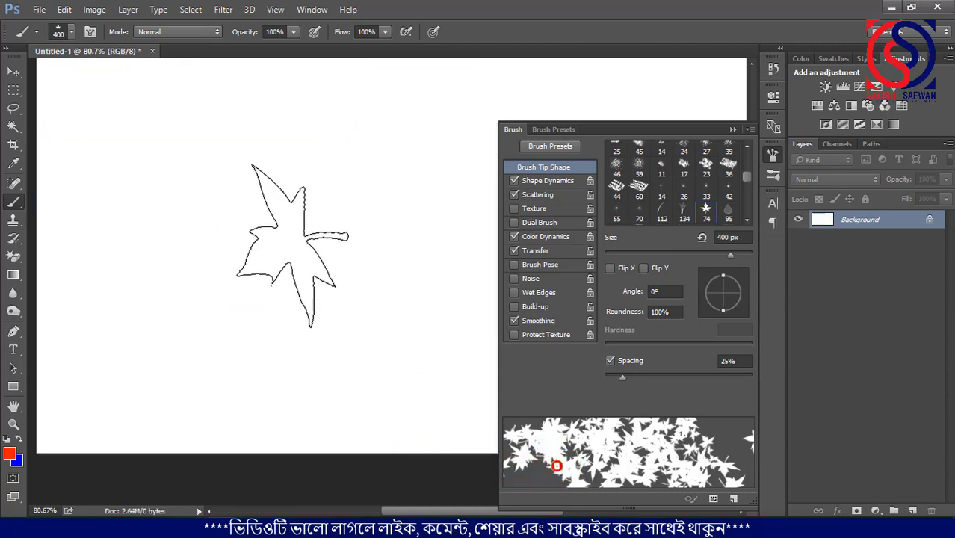
key(bracketleft)
key(bracketleft)
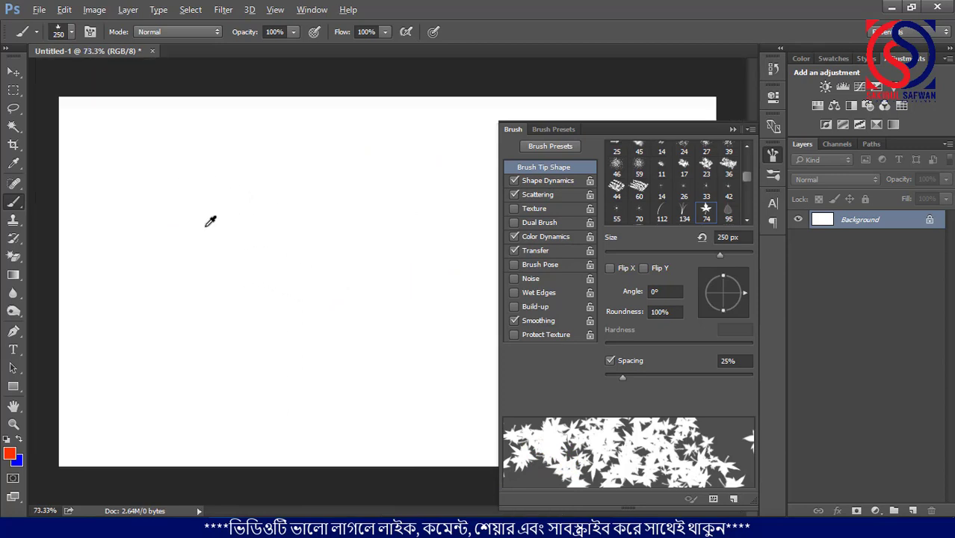
key(ctrl+minus)
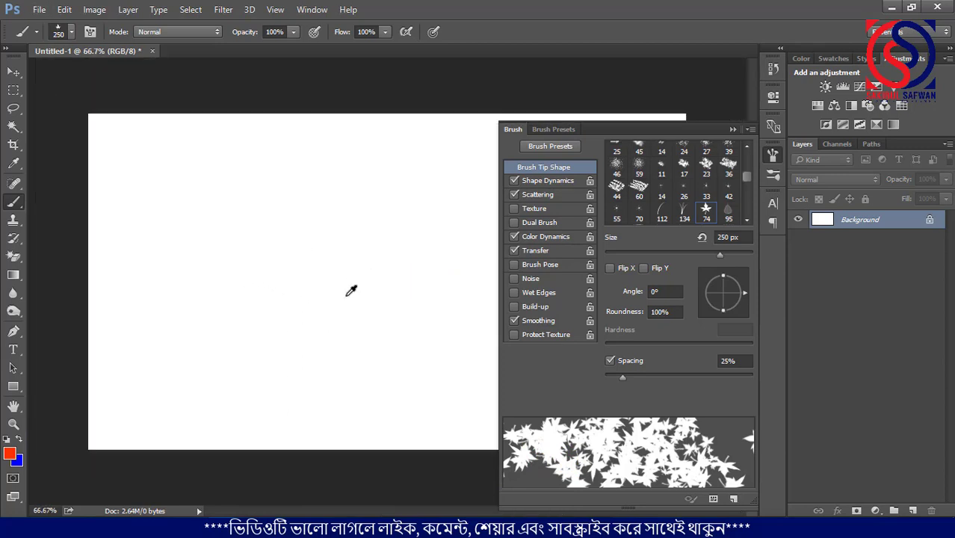
scroll(345, 295, up, 2)
scroll(203, 222, down, 1)
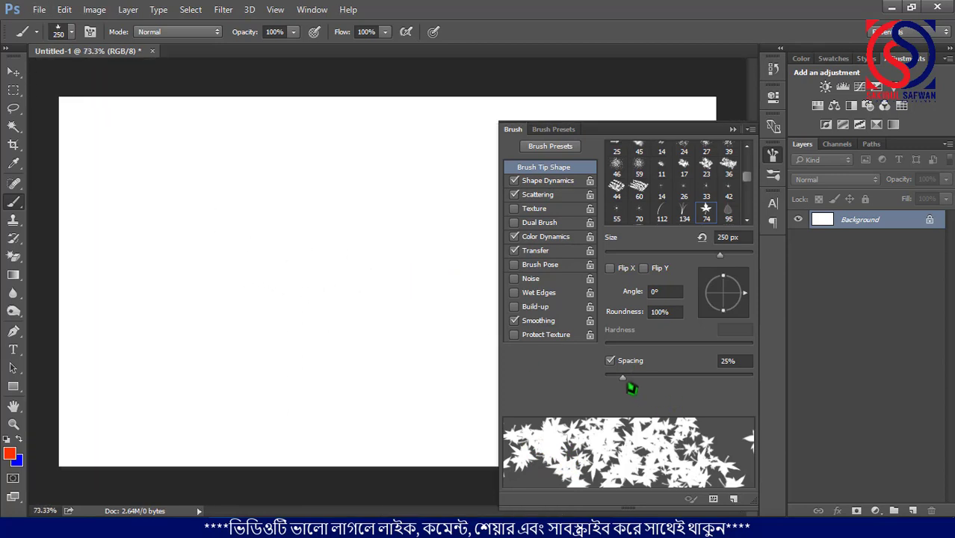
Step: Set the leaf brush spacing to 65% and paint a loop of scattered leaves around the canvas
drag(628, 386, 658, 388)
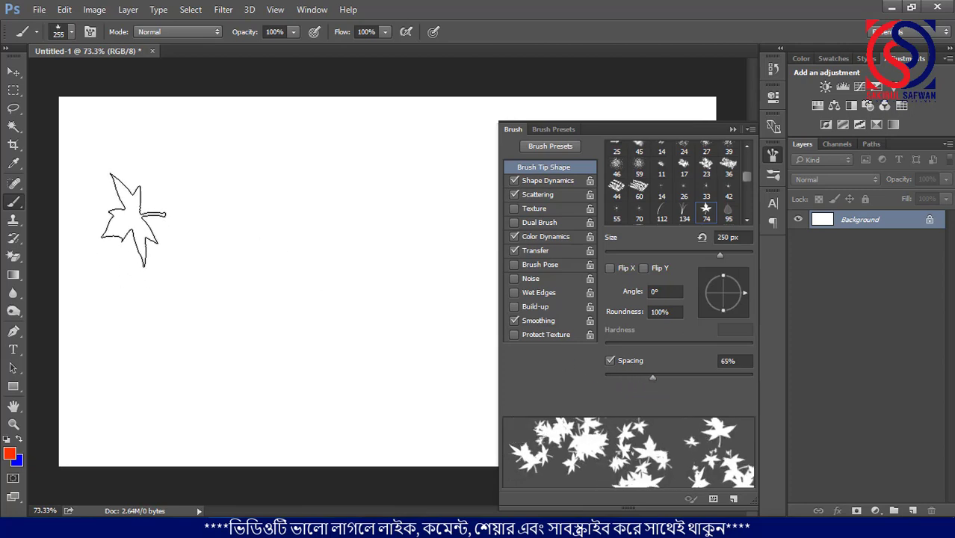
mouse_move(127, 192)
mouse_down()
mouse_move(248, 233)
mouse_move(372, 248)
mouse_move(421, 312)
mouse_move(361, 443)
mouse_move(138, 310)
mouse_up()
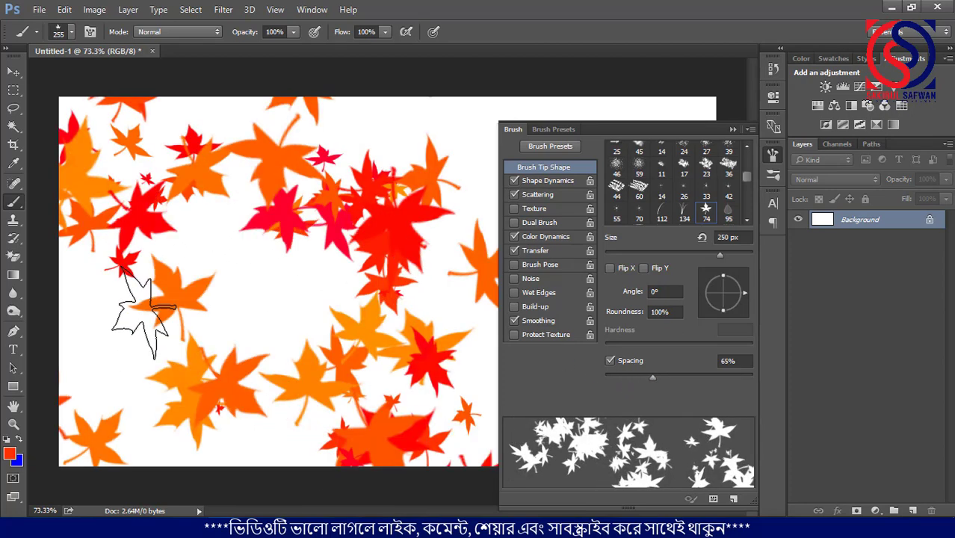
scroll(315, 288, down, 1)
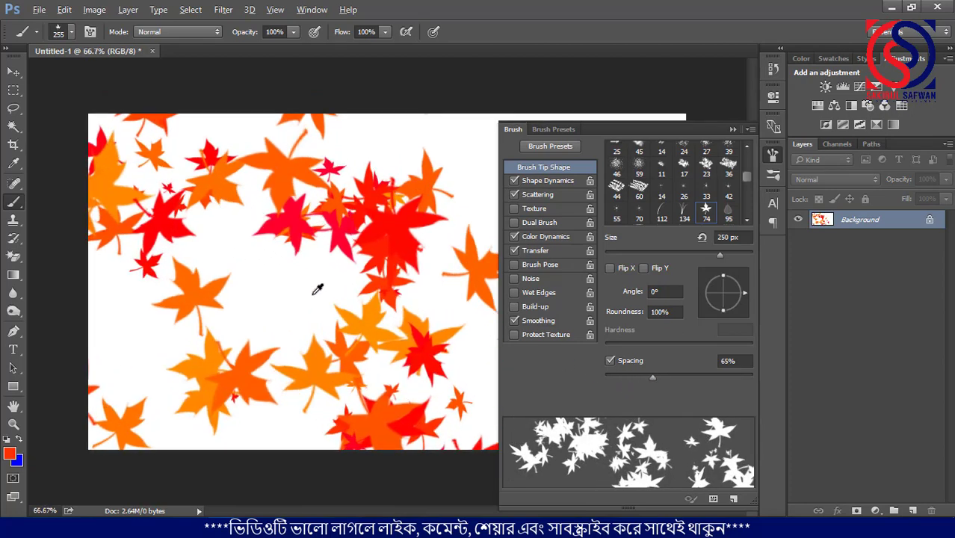
Step: Change the foreground color to bright green and replace the orange leaves with a new stroke of green leaves
click(9, 453)
click(750, 346)
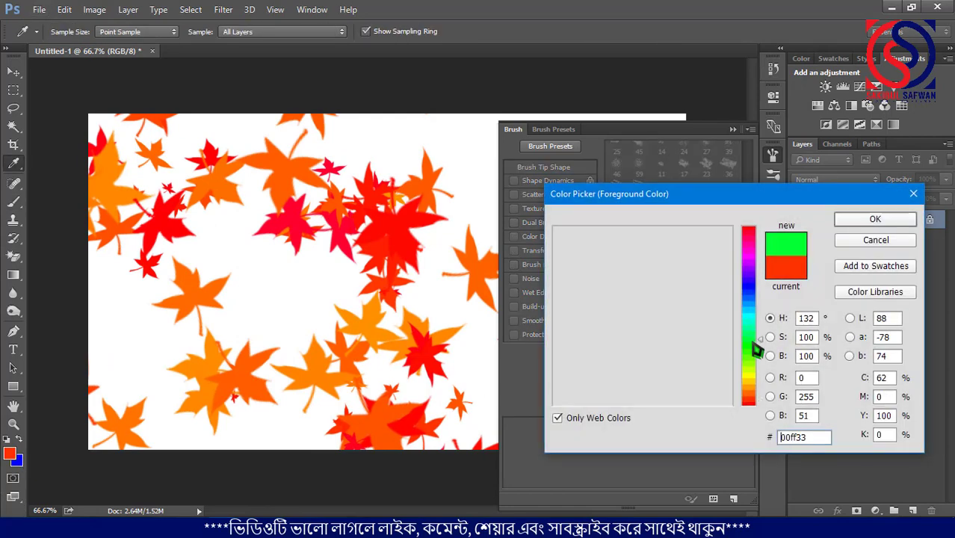
click(871, 219)
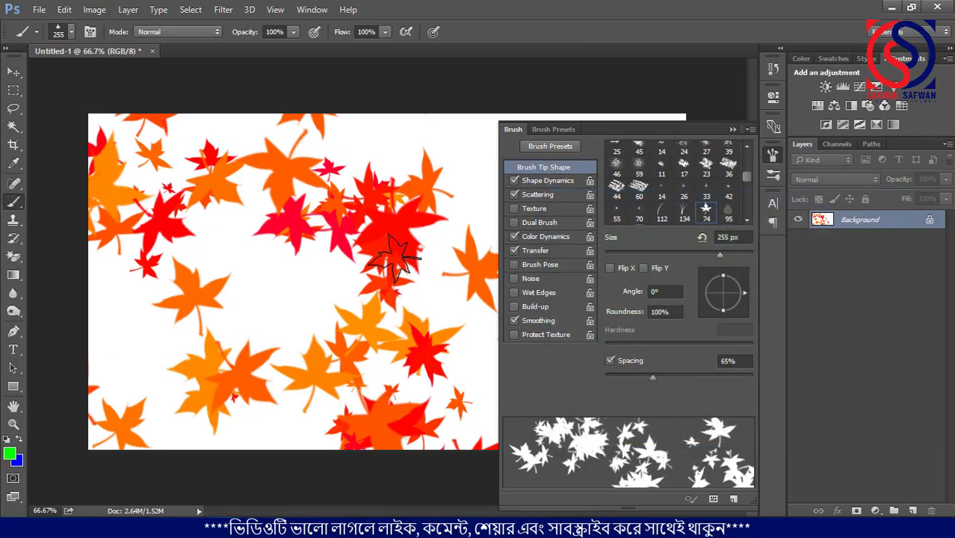
key(ctrl+z)
mouse_move(163, 193)
mouse_down()
mouse_move(210, 261)
mouse_move(480, 267)
mouse_move(427, 283)
mouse_up()
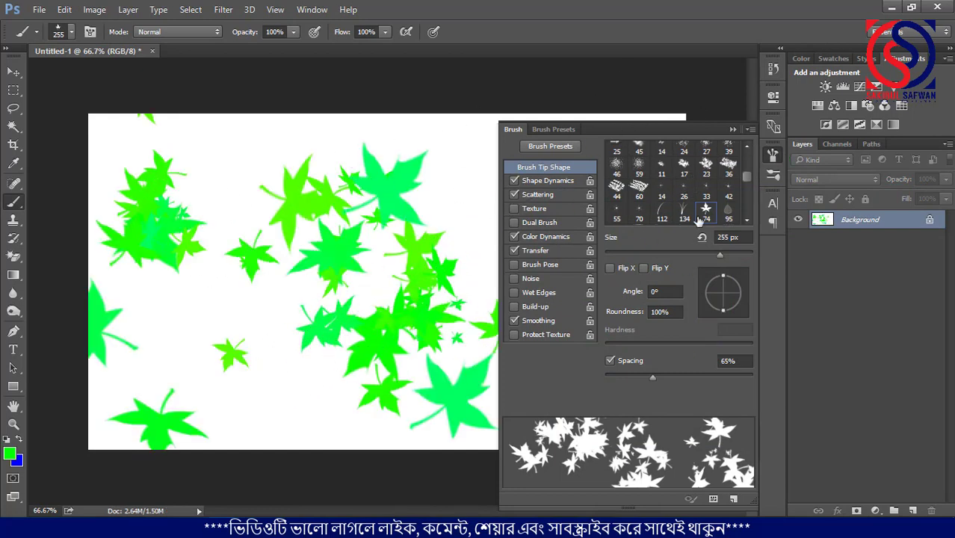
Step: Collapse the detailed Brush settings and undo the green leaf stroke
click(734, 130)
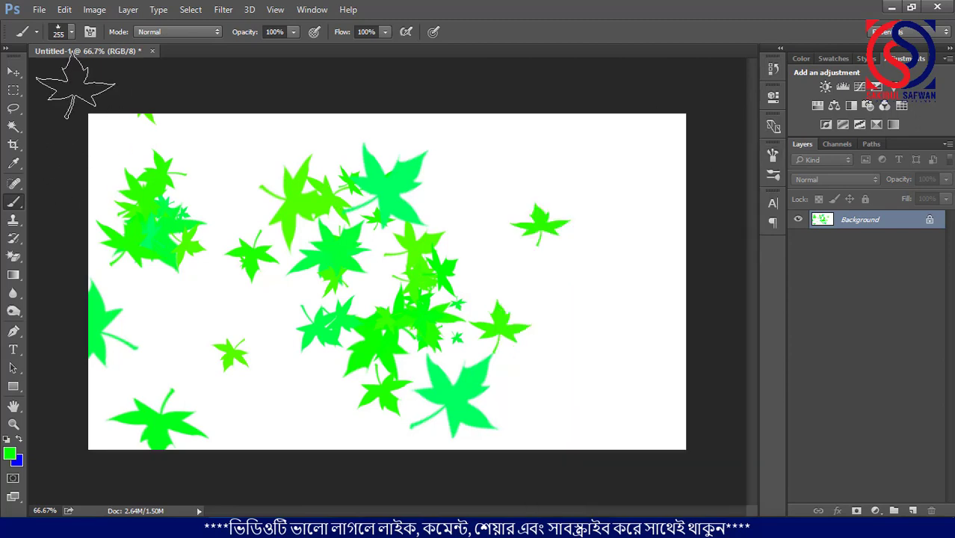
key(ctrl+z)
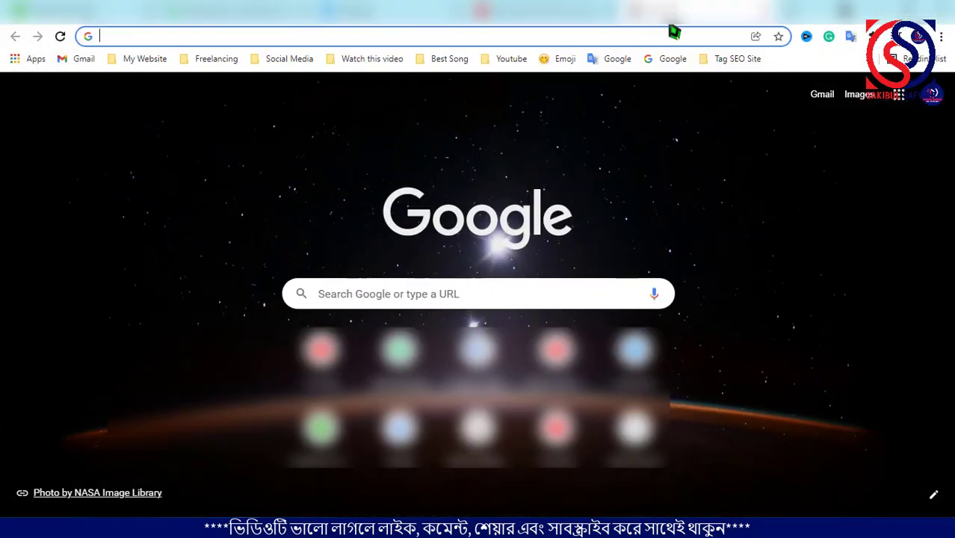
Step: Switch to Chrome and enter a web search starting with "photo"
click(599, 40)
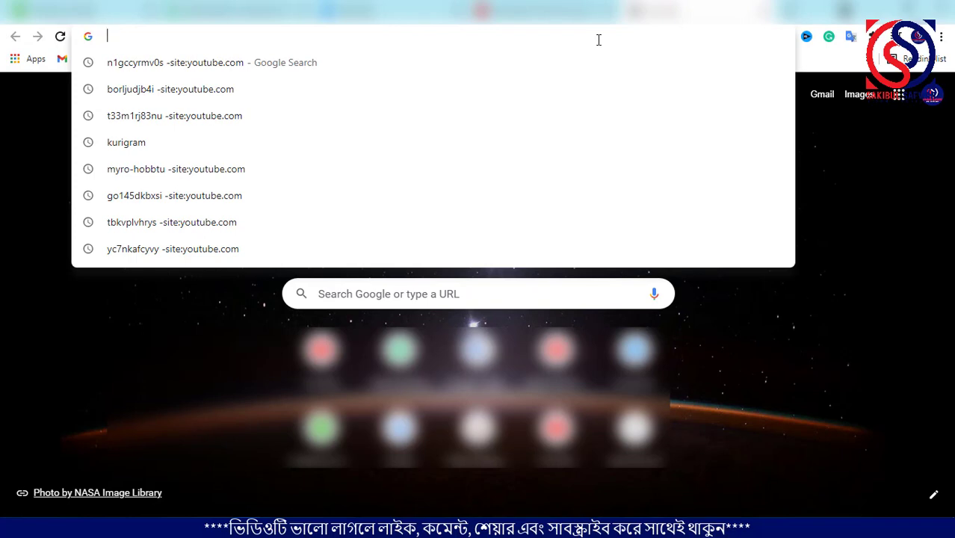
text(photo)
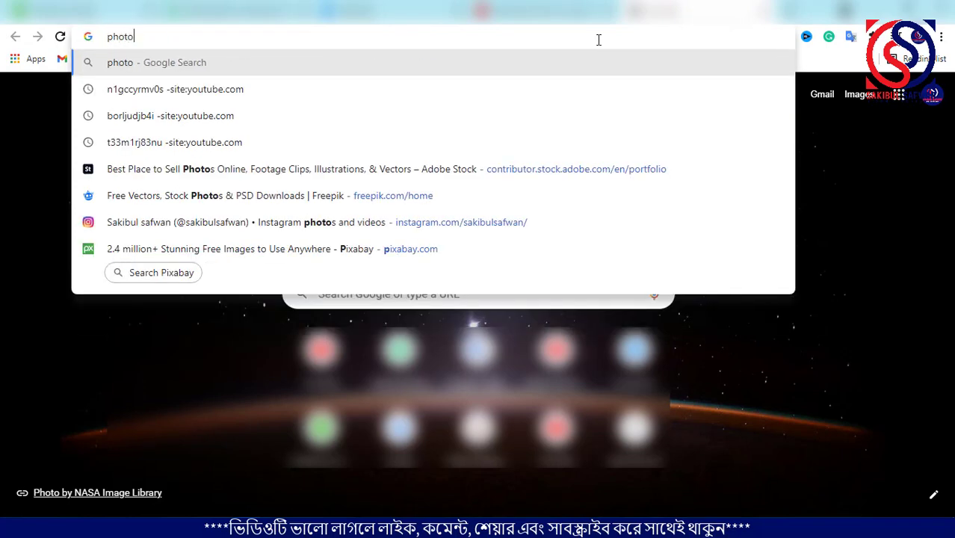